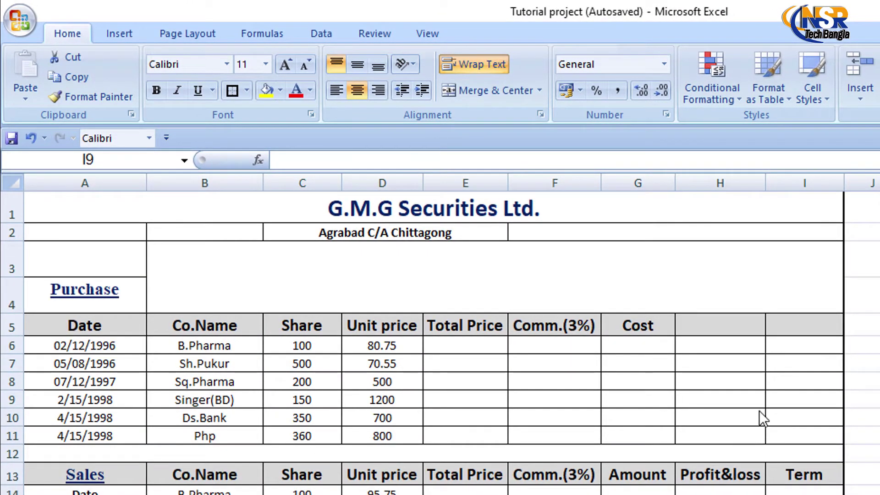
Review the empty Total Price, commission and Cost columns, then centre PHP in cell B17
left_click(639, 347)
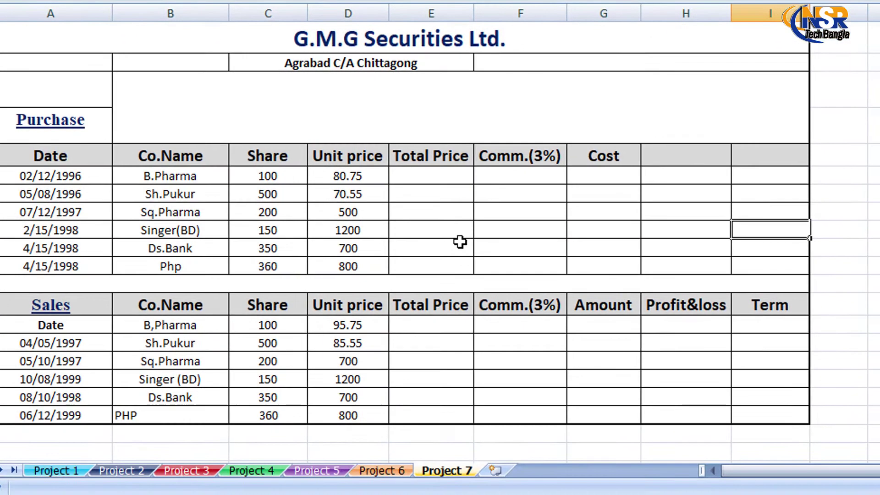
left_click(524, 191)
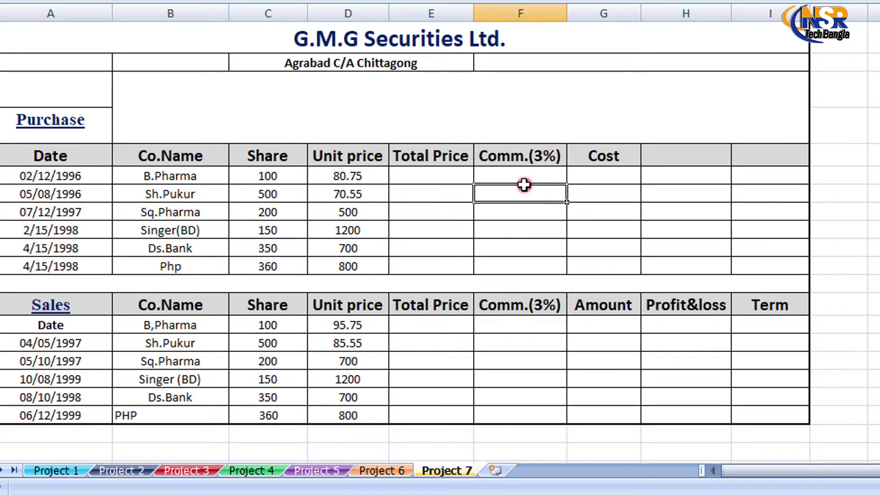
left_click(599, 178)
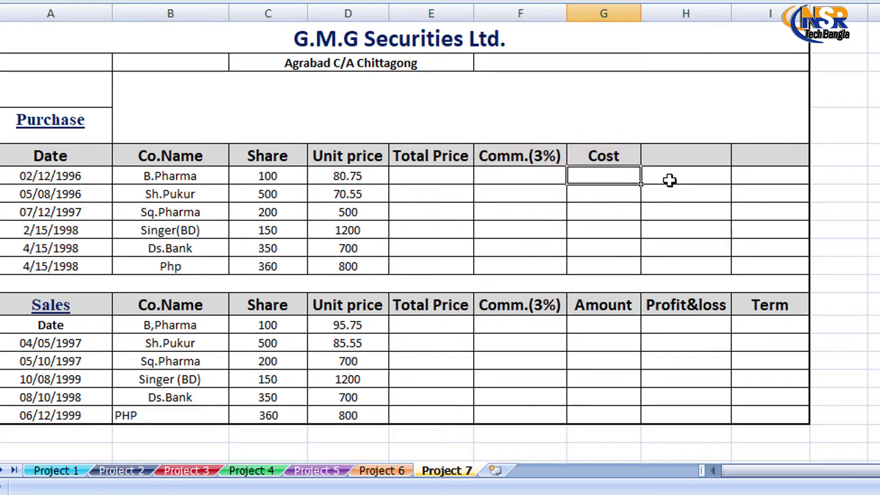
left_click(521, 177)
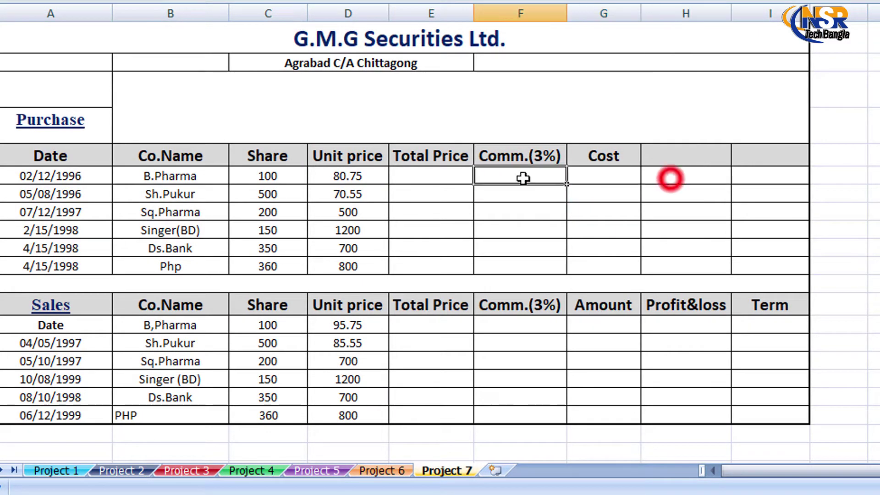
left_click(444, 176)
left_click(508, 178)
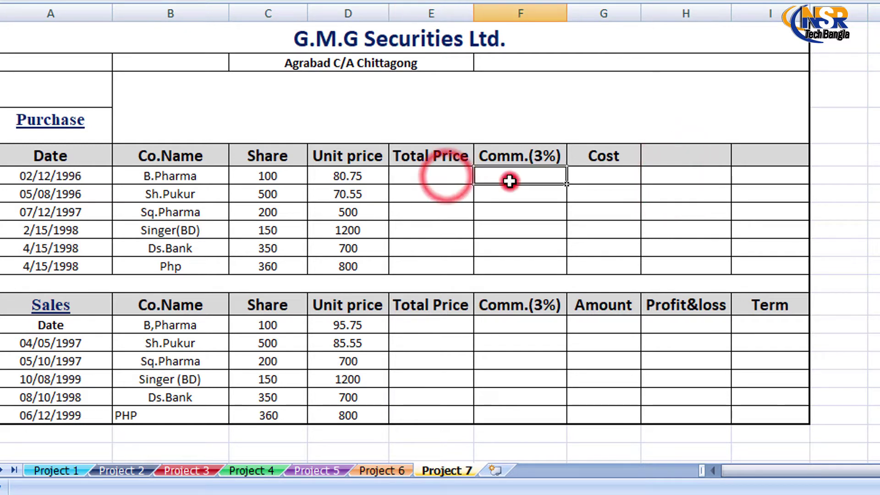
left_click(595, 180)
left_click(654, 177)
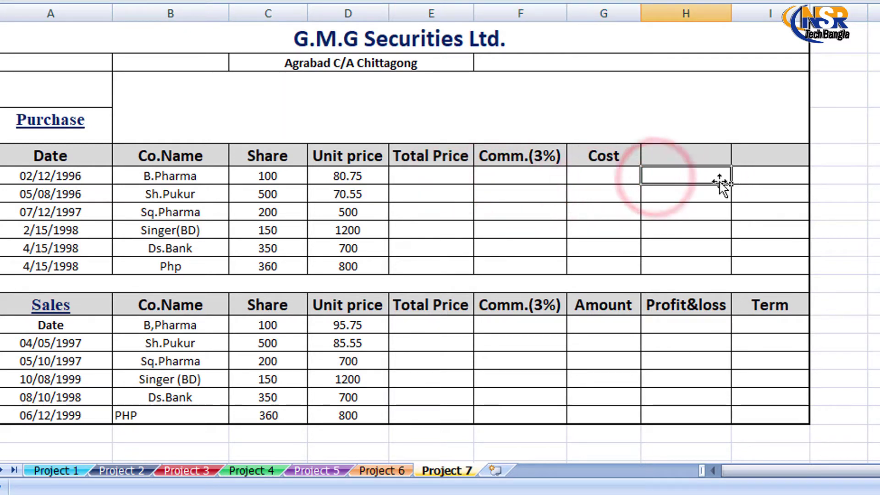
left_click(440, 191)
left_click(526, 191)
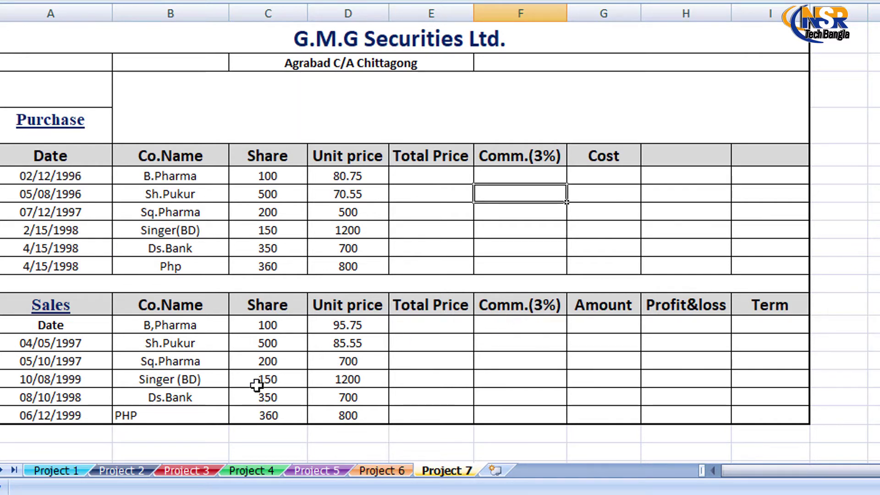
left_click(176, 417)
key("ctrl+e")
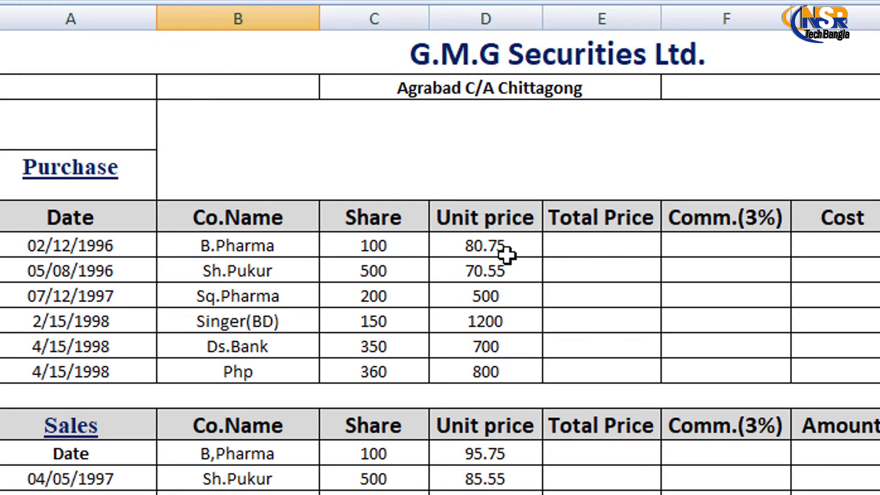
Enter =C6*D6 in E6 to get the first Total Price of 8075
left_click(583, 250)
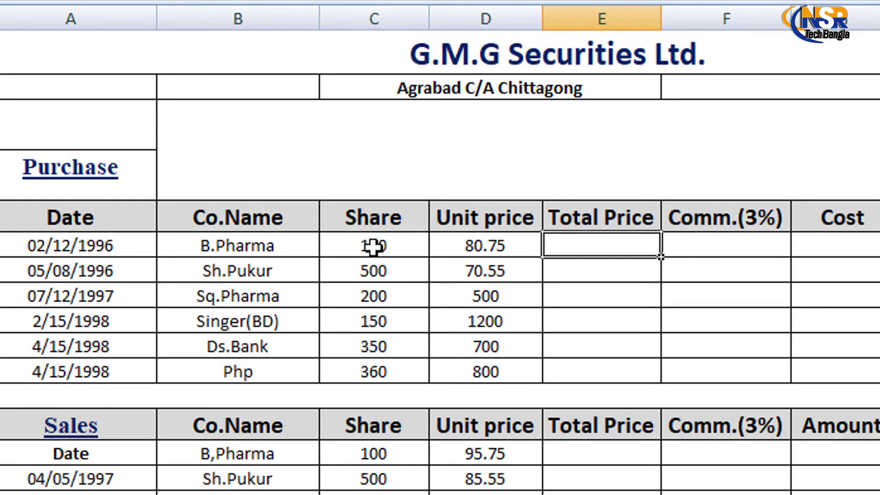
left_click(494, 247)
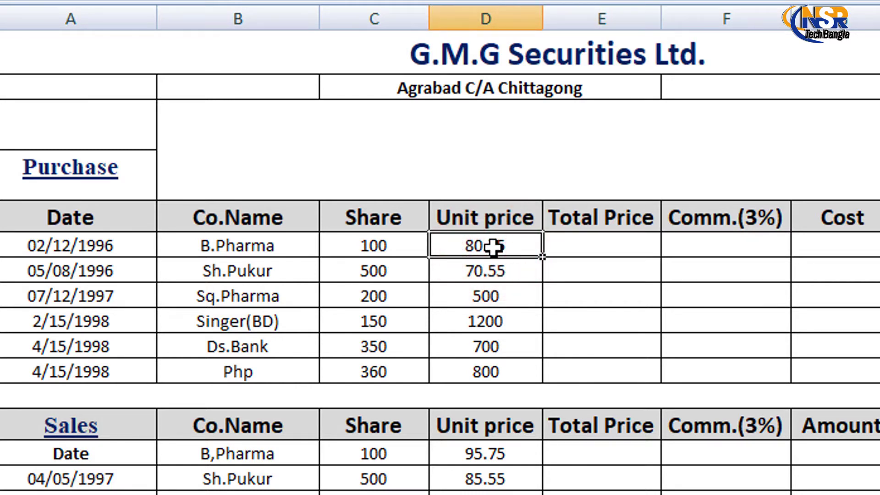
left_click(593, 246)
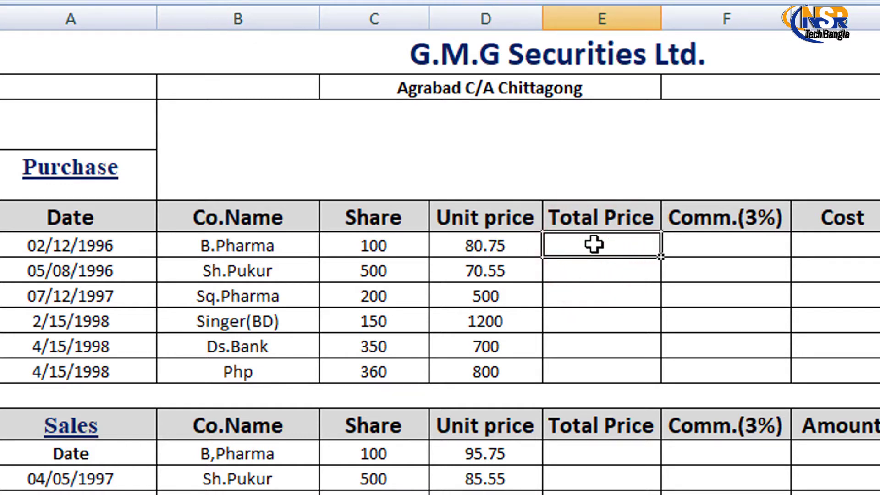
type("=")
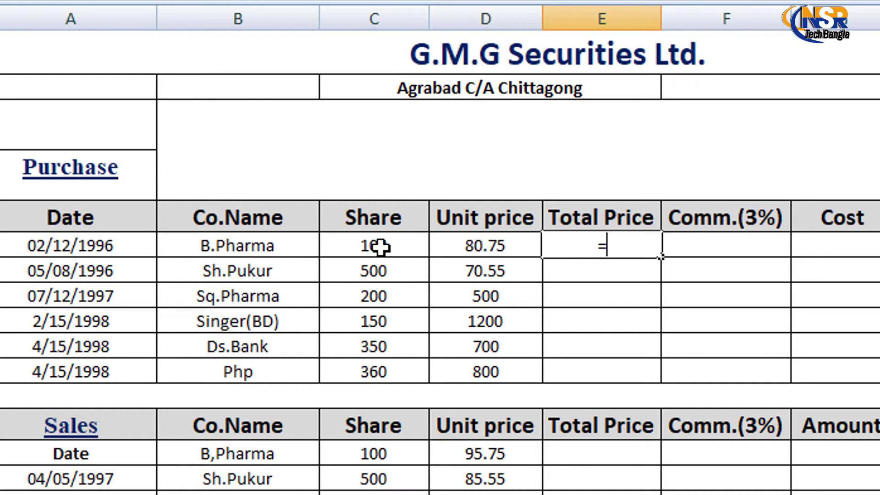
left_click(380, 247)
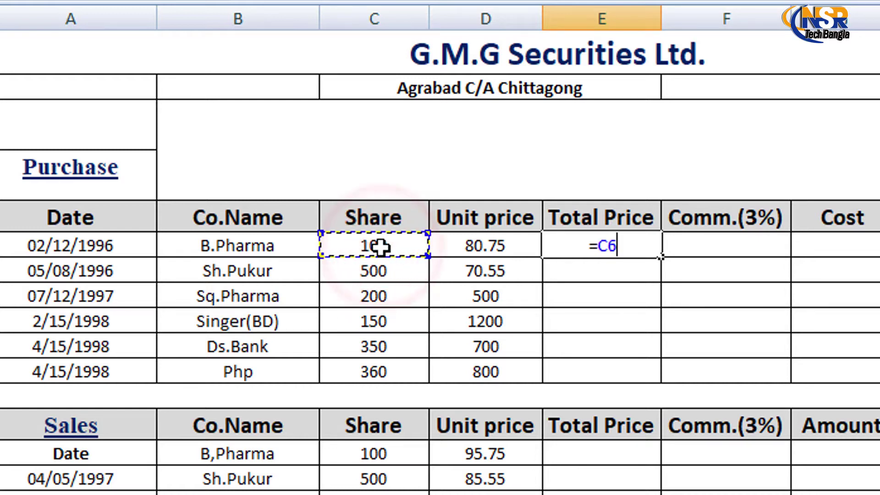
type("*")
left_click(487, 247)
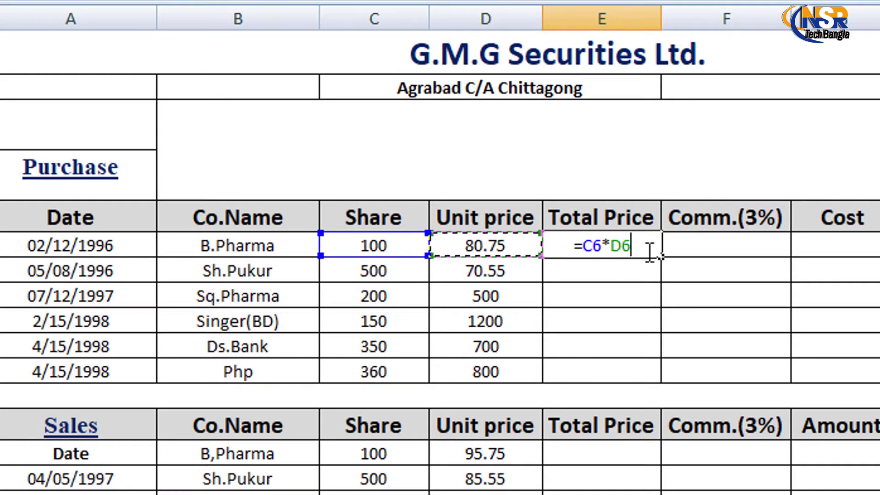
key("Return")
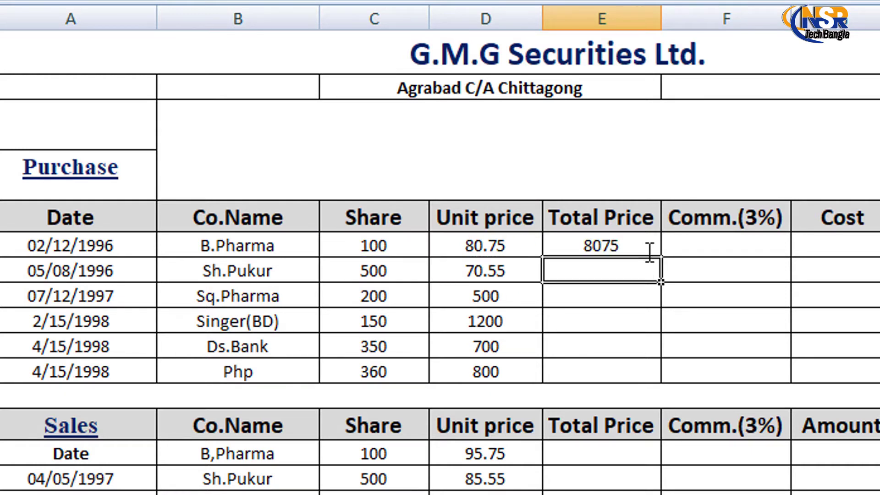
Copy the Total Price formula down through E11 for all six Purchase rows
left_click(646, 249)
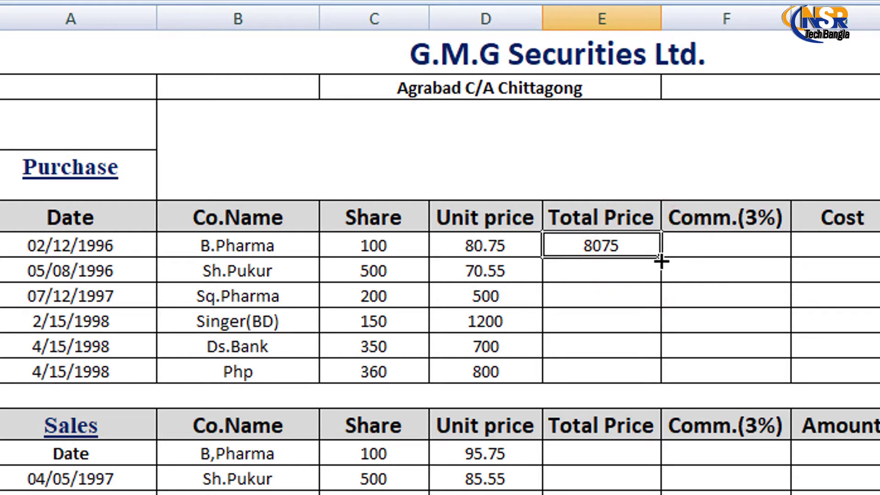
left_click_drag(660, 259, 670, 370)
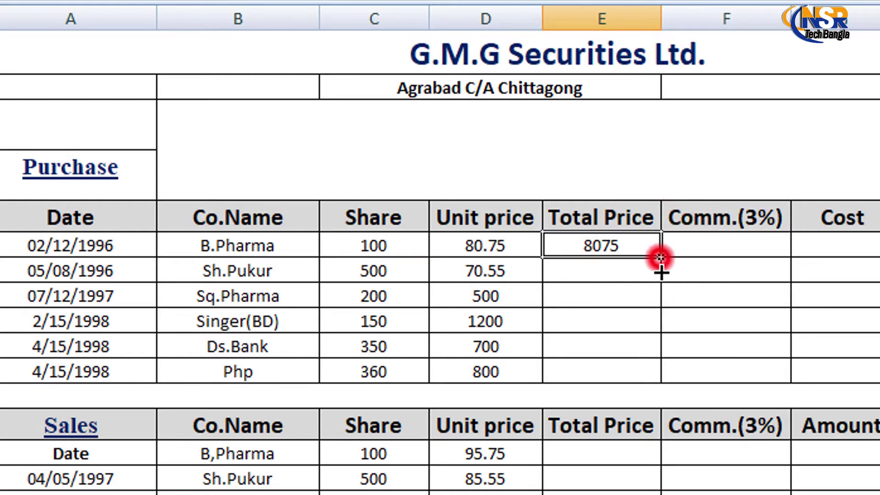
left_click(711, 251)
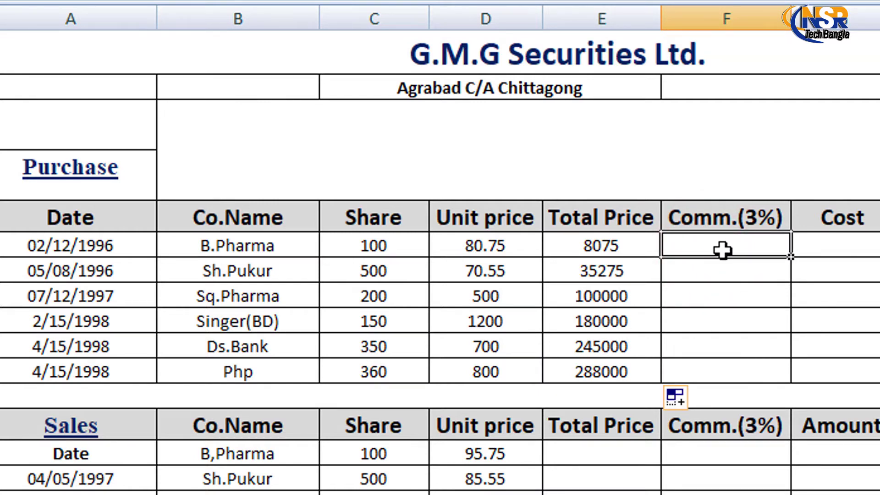
left_click(723, 250)
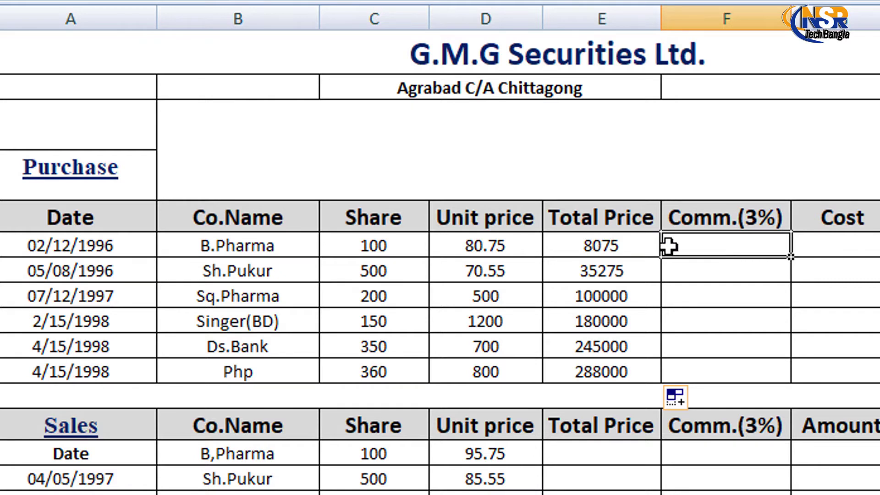
left_click(597, 248)
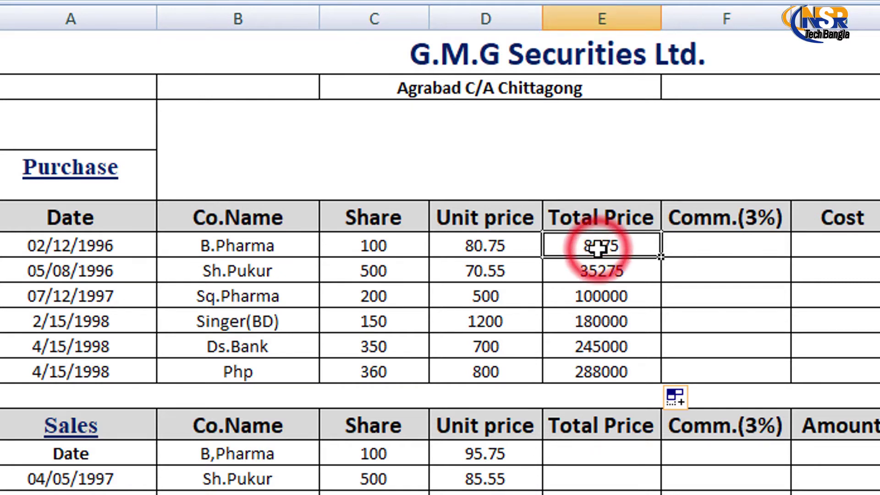
Enter =E6*3% in F6 (242.25) and fill it down to the Php row, ending at 8640
left_click(747, 250)
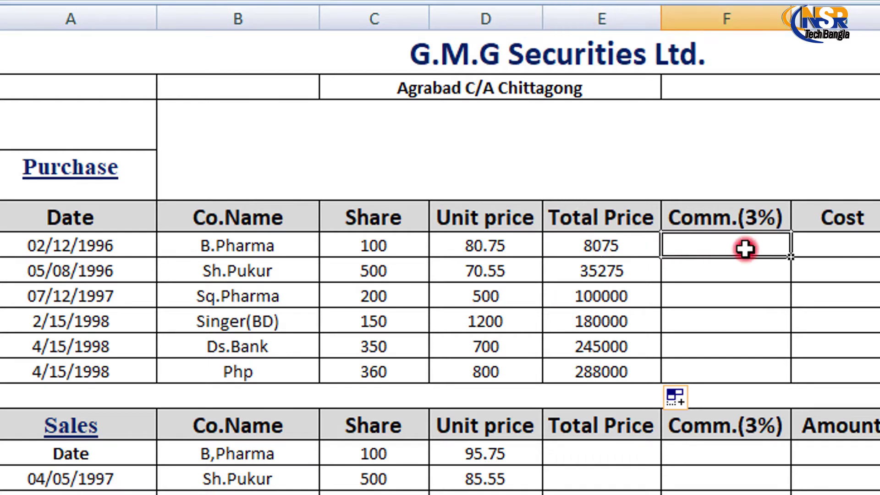
type("=")
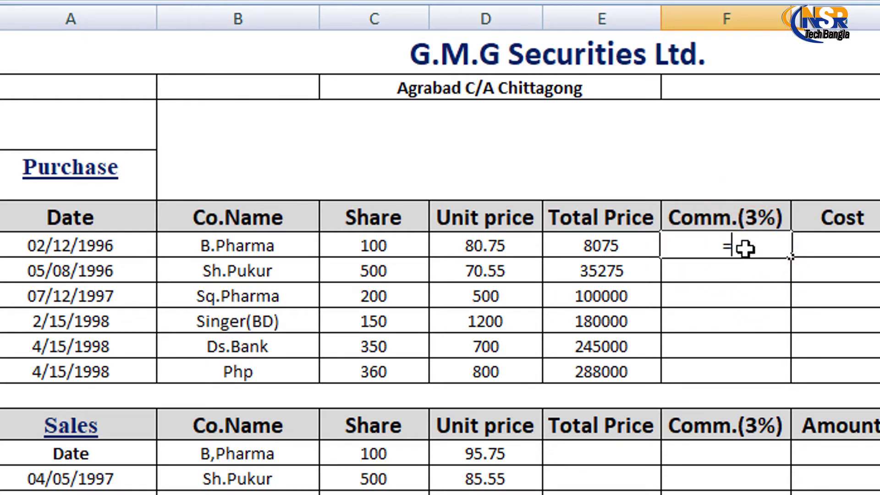
left_click(614, 247)
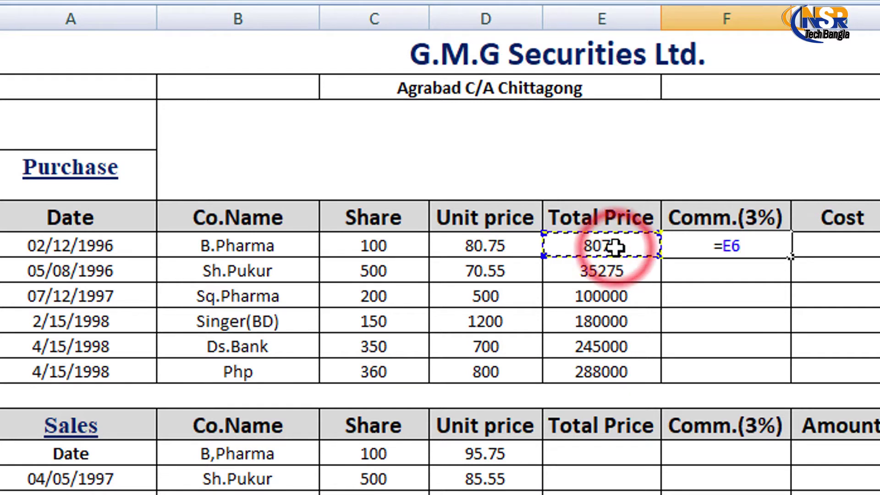
type("*")
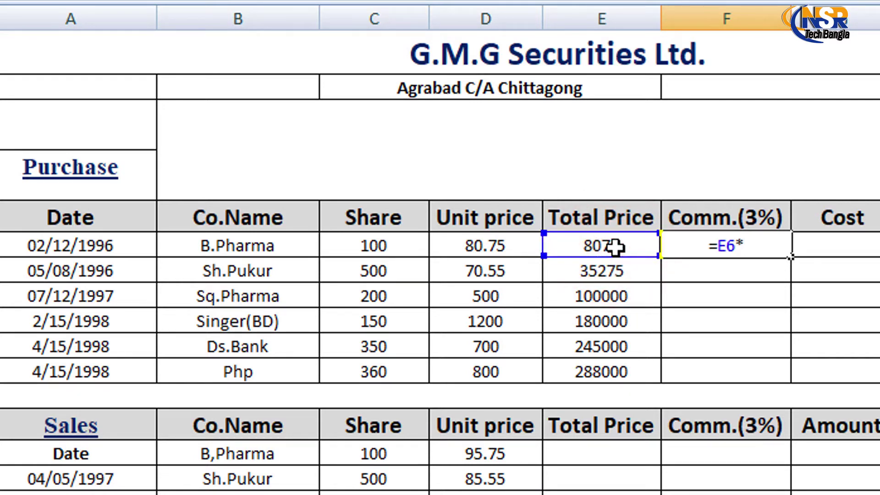
type("3%")
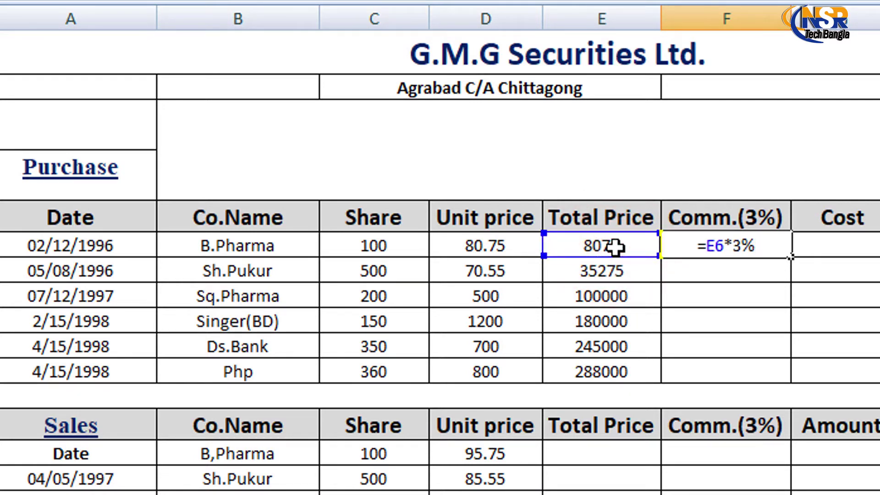
key("Return")
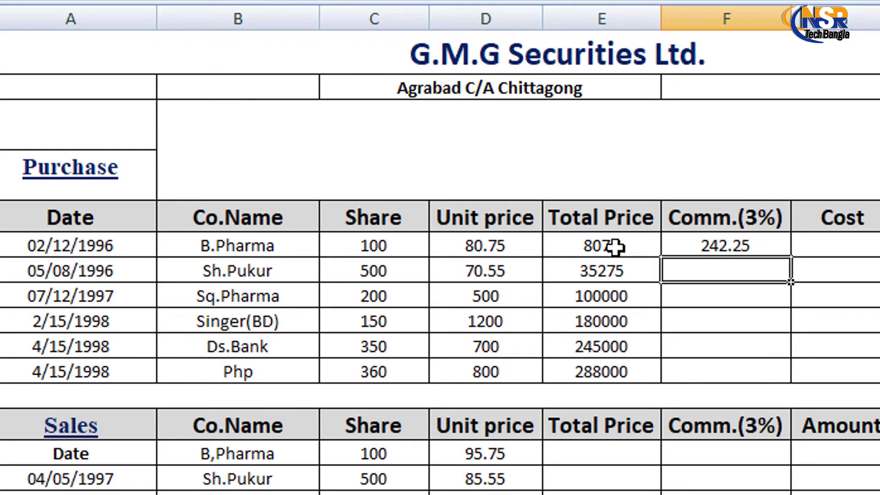
left_click(724, 246)
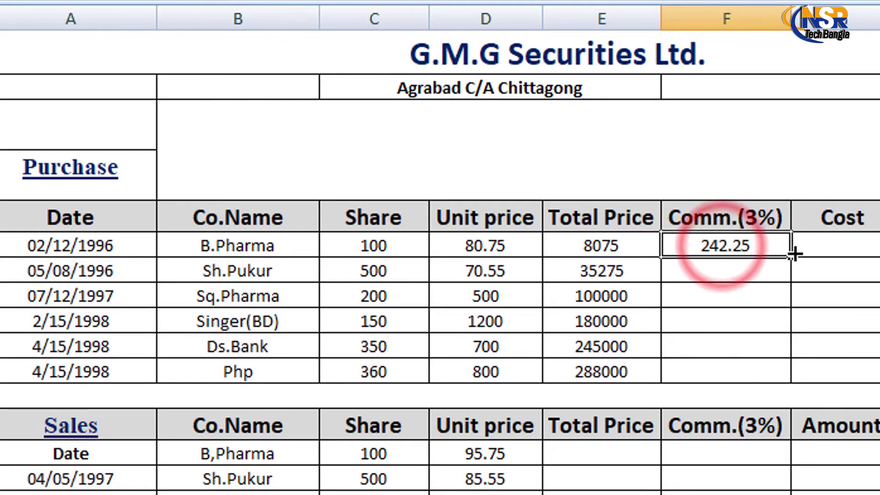
left_click_drag(791, 257, 788, 375)
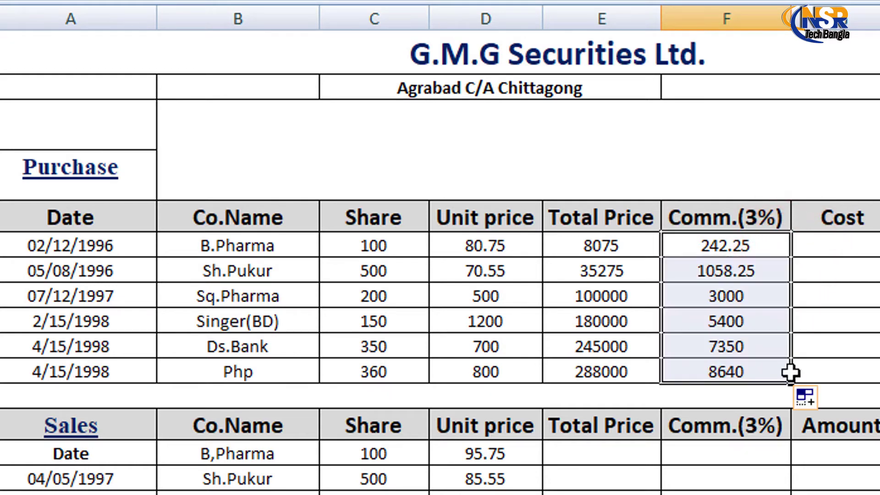
left_click(843, 241)
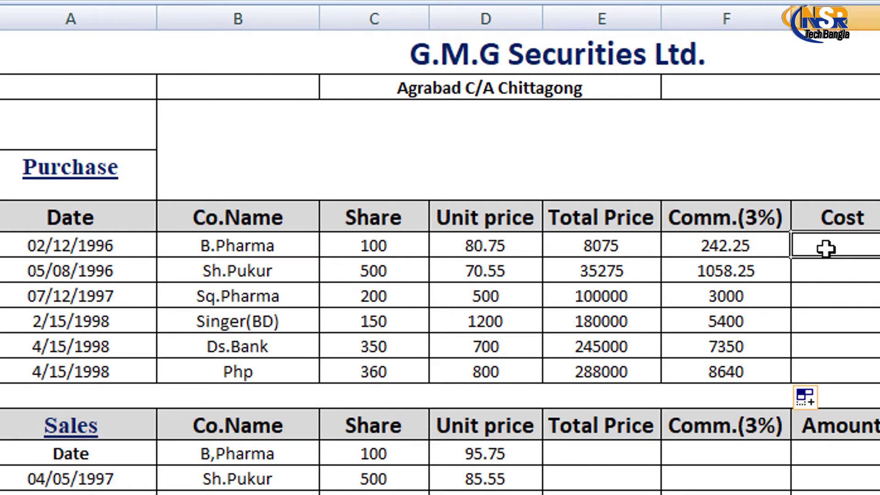
Enter =E6+F6 in G6 and fill it down, giving Costs from 8317.25 to 296640
type("=")
left_click(609, 246)
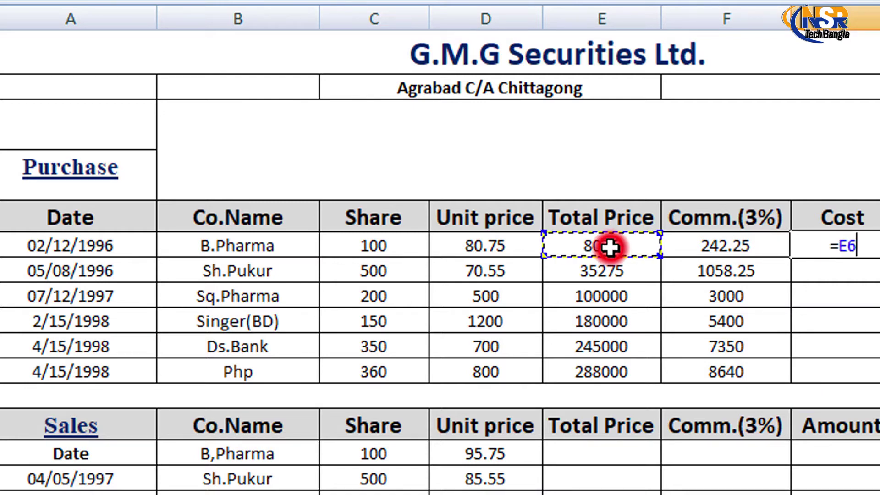
type("+")
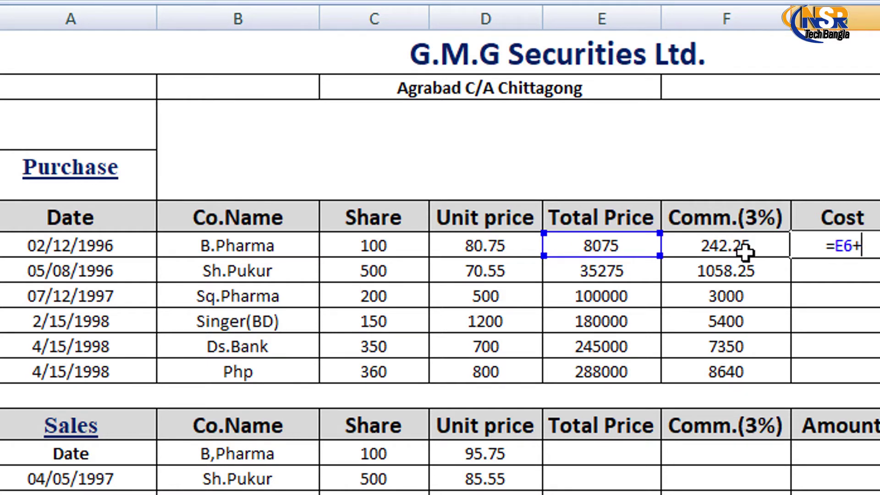
left_click(744, 252)
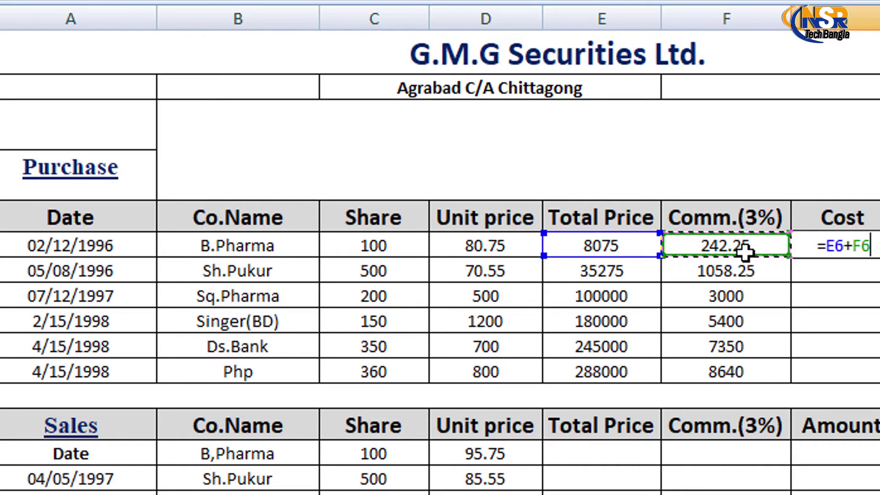
key("Return")
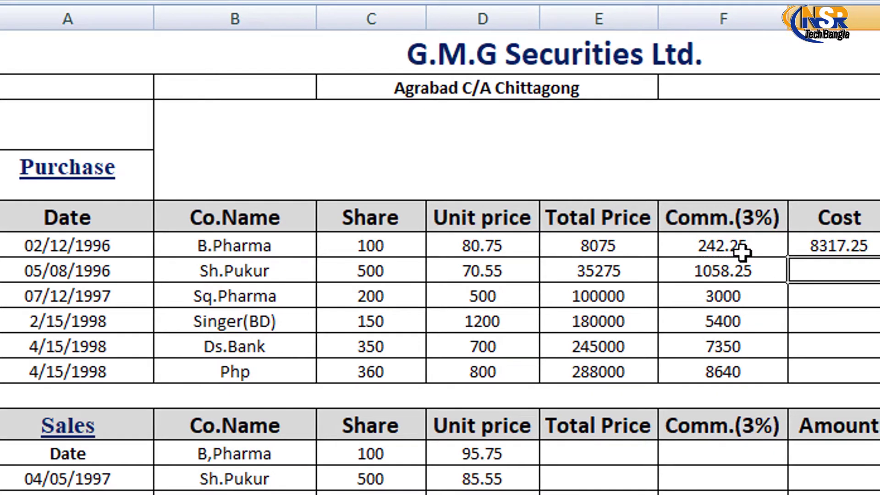
left_click(739, 245)
left_click_drag(746, 257, 741, 377)
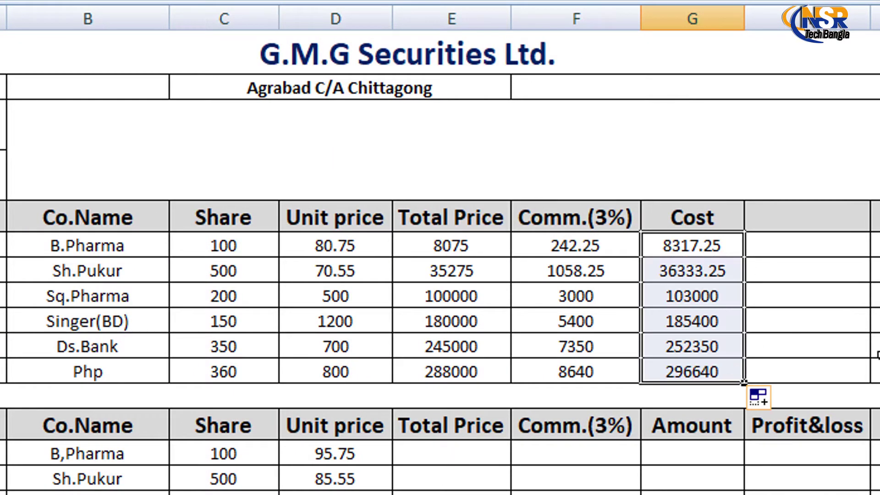
left_click(874, 295)
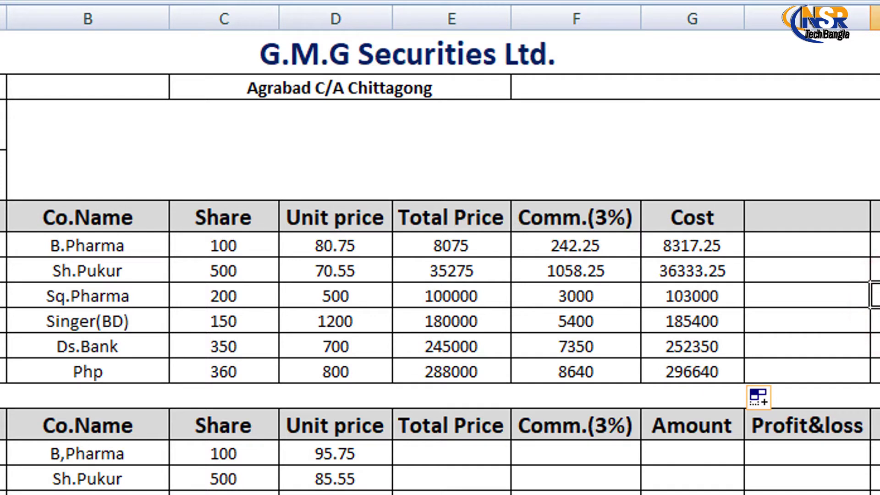
left_click(828, 210)
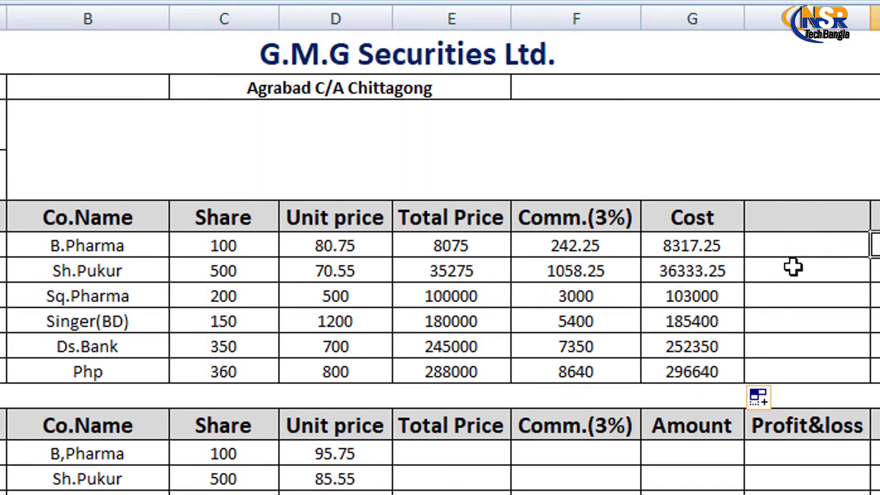
left_click(6, 255)
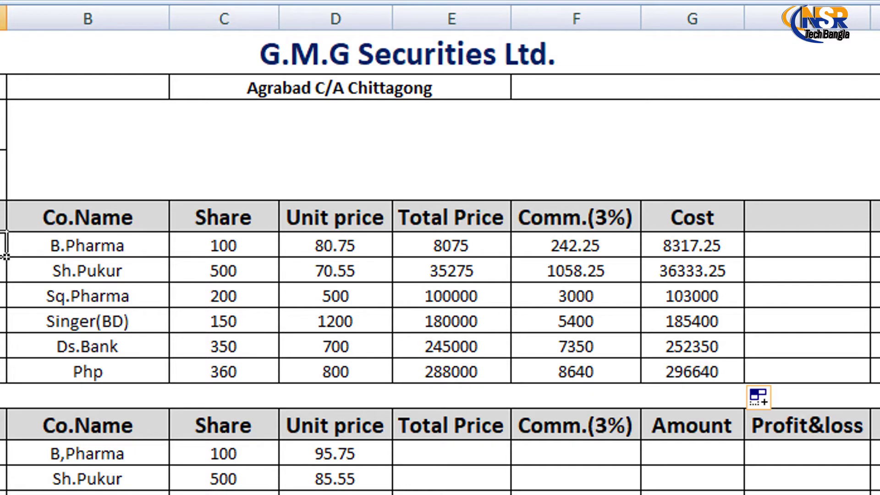
left_click(3, 466)
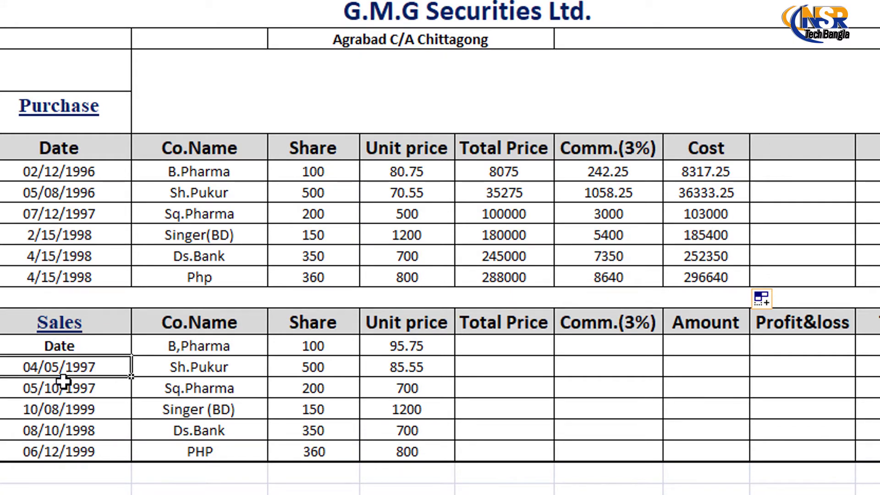
left_click(85, 198)
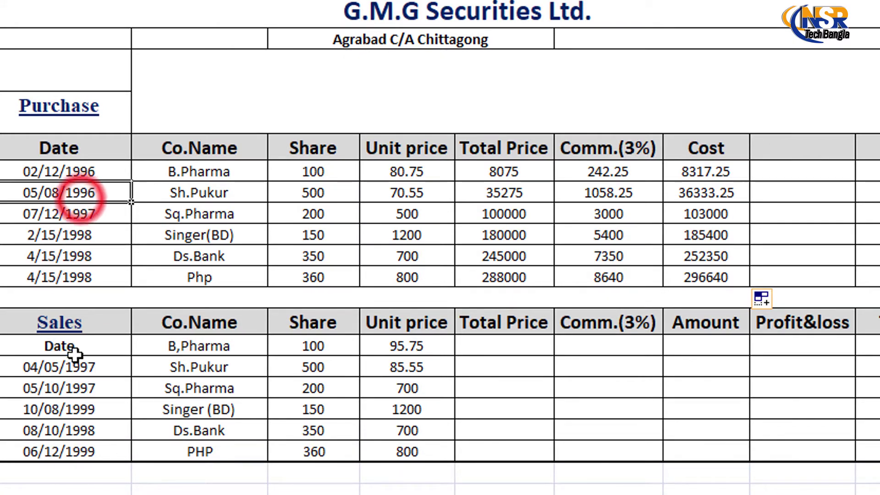
left_click(87, 405)
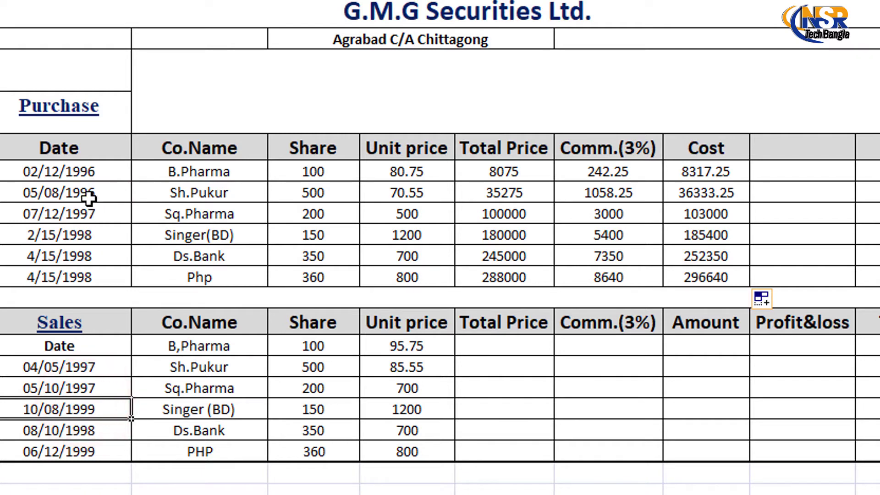
left_click(88, 196)
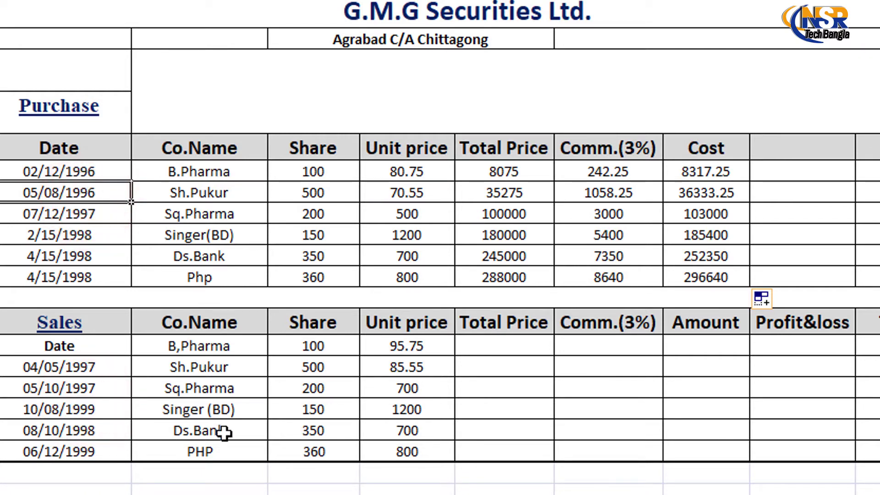
left_click(504, 346)
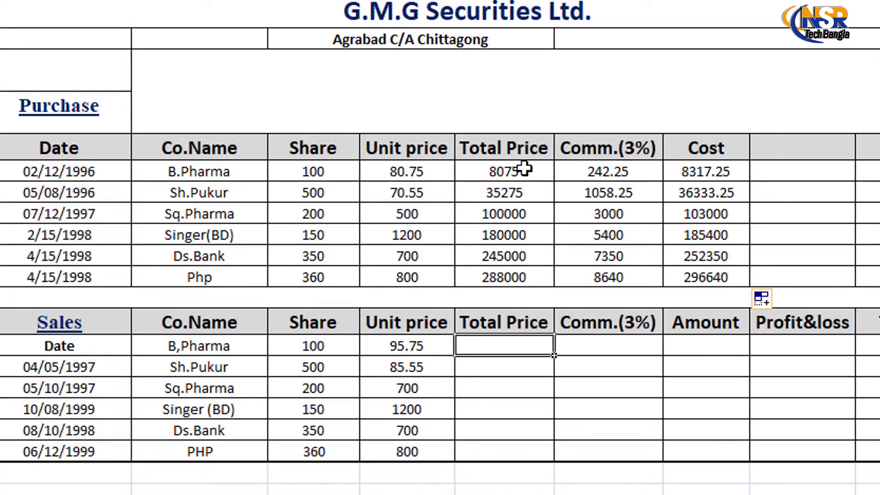
Enter =C14*D14 in E14 for a first Sales Total Price of 9575
double_click(510, 345)
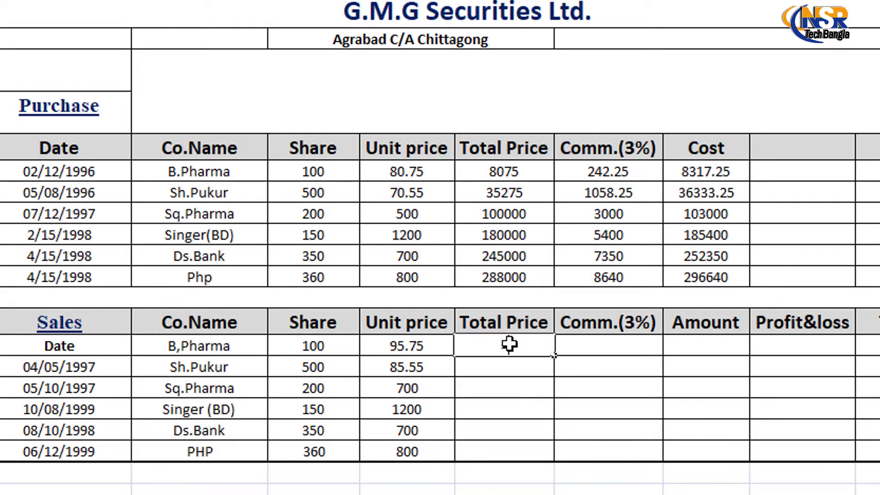
type("=")
left_click(326, 348)
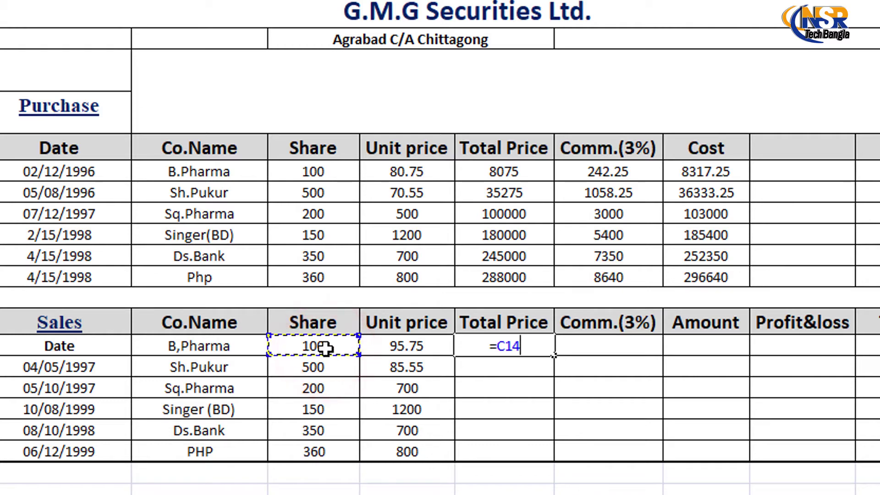
type("*")
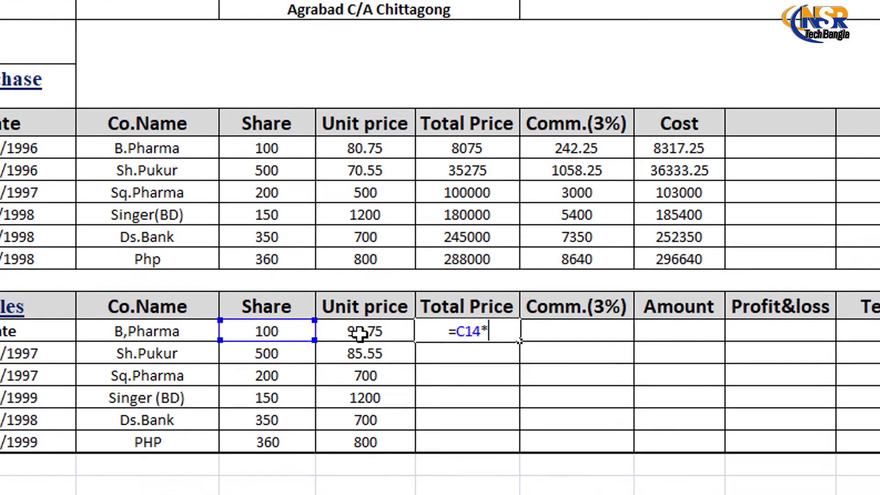
left_click(401, 349)
key("Return")
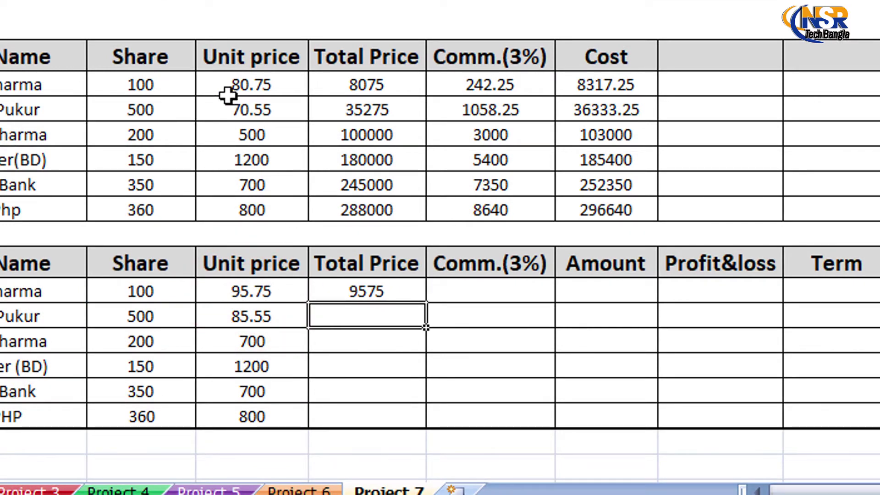
left_click(262, 86)
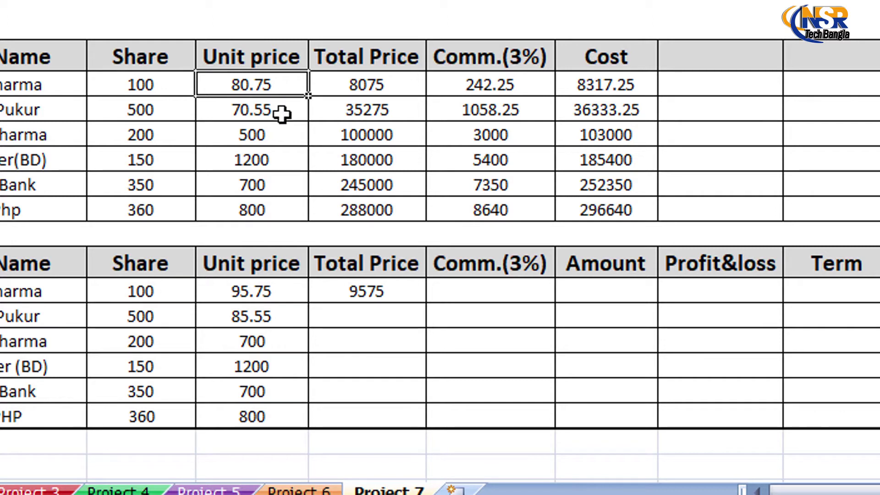
left_click(240, 290)
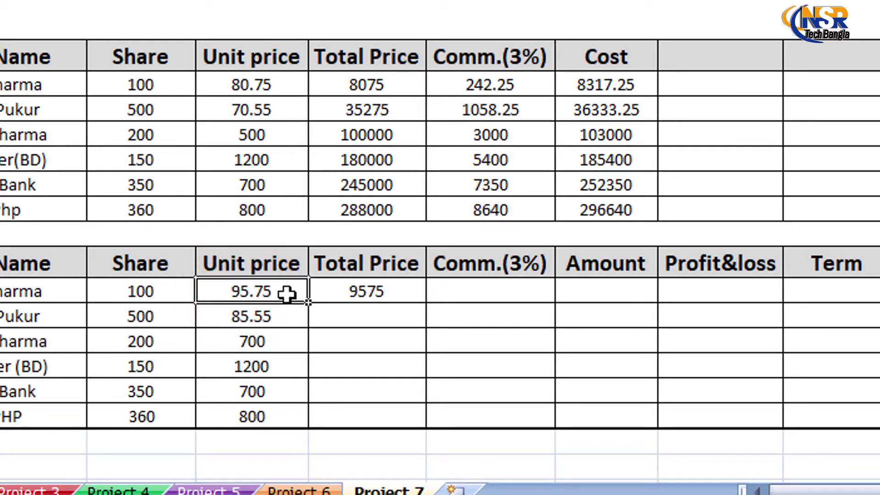
Copy the Sales Total Price formula down to the PHP row, ending at 288000
key("Right")
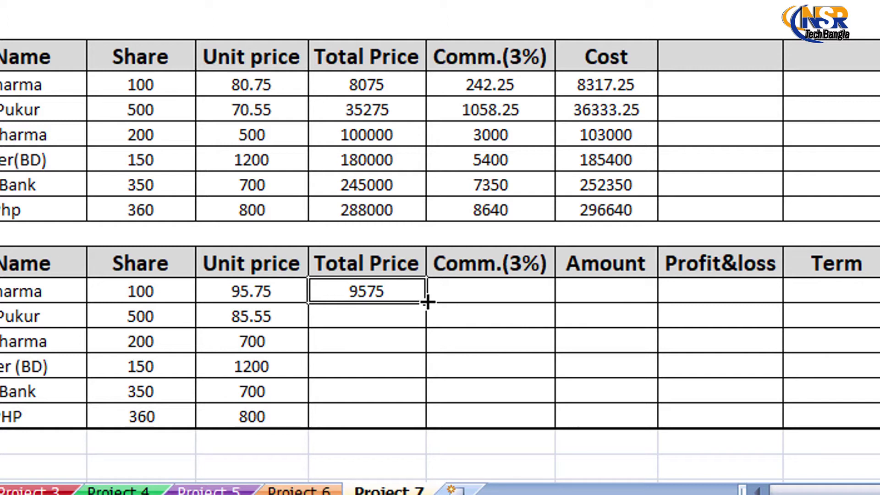
left_click_drag(426, 302, 425, 424)
left_click(548, 356)
left_click(491, 299)
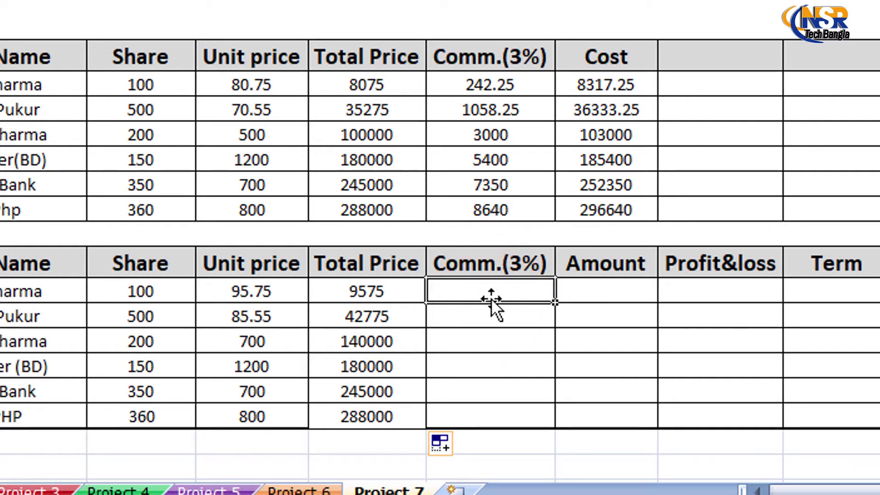
Enter =E14*3% in F14 (287.25) and fill it down to the PHP row, ending at 8640
double_click(491, 298)
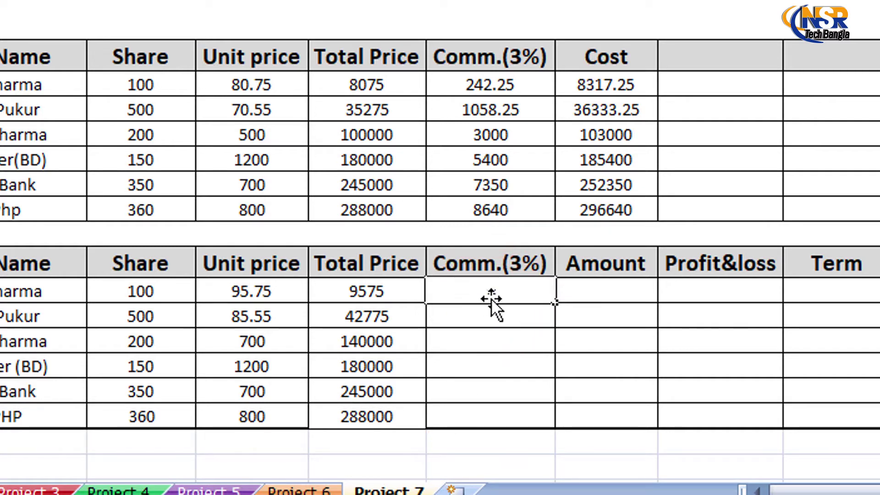
type("=")
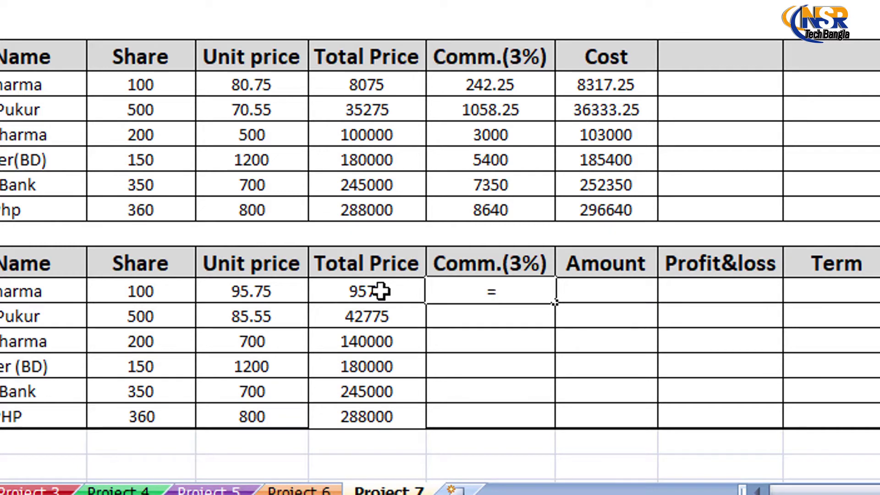
left_click(380, 292)
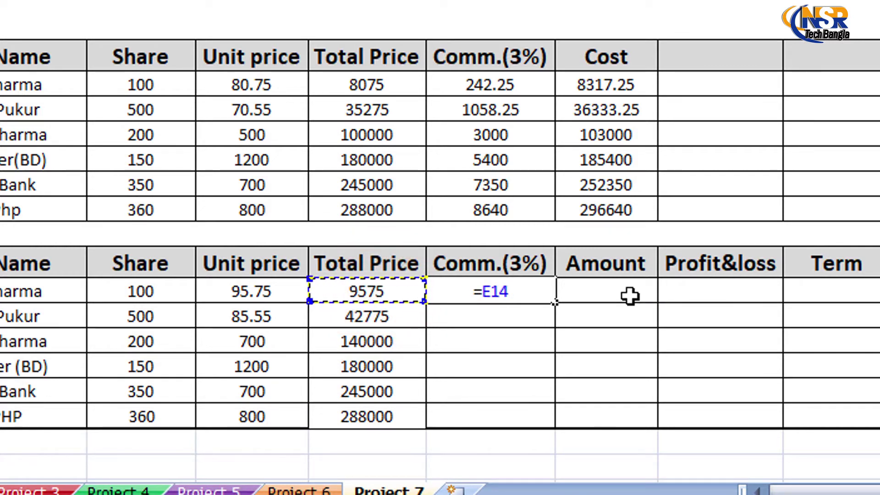
type("*")
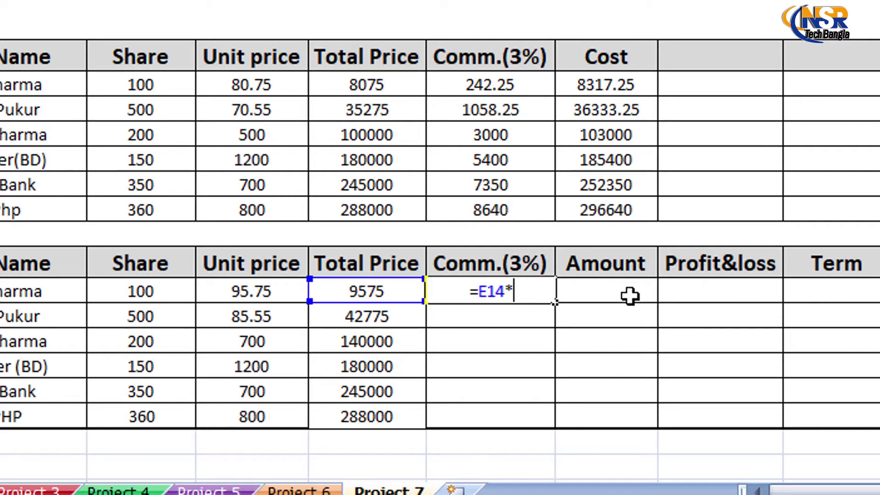
type("3%")
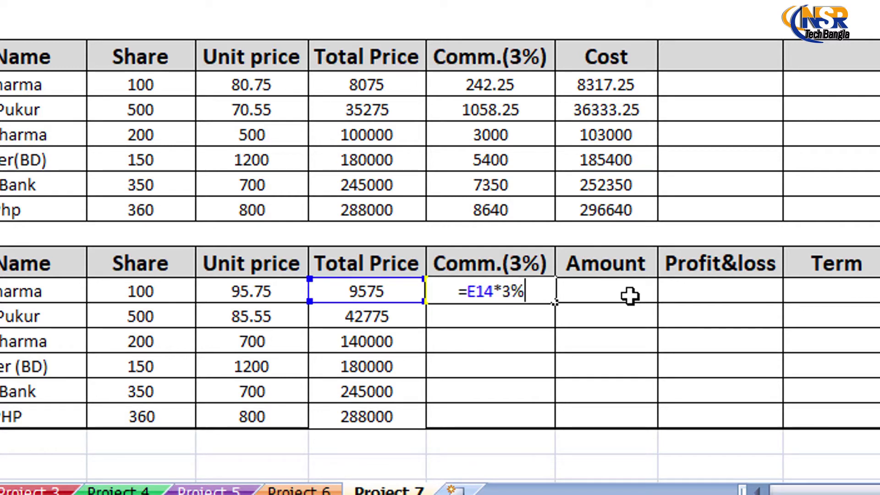
key("Return")
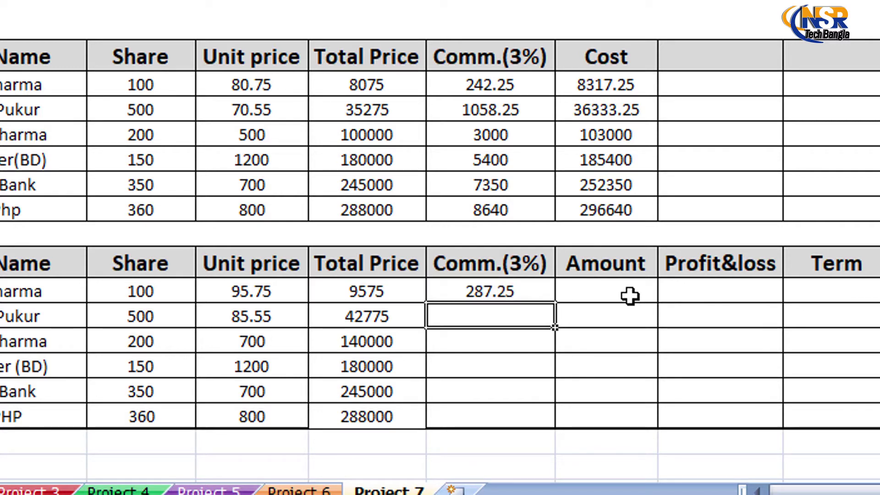
left_click(527, 293)
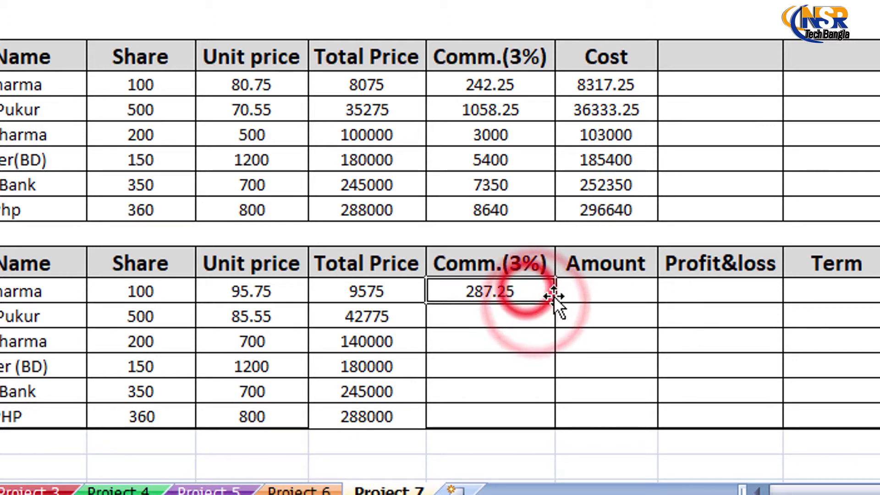
left_click_drag(555, 303, 557, 429)
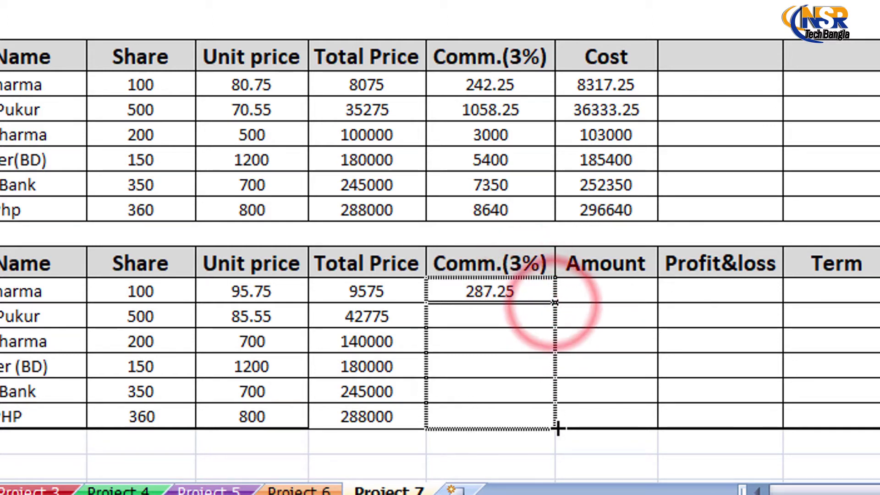
left_click(621, 390)
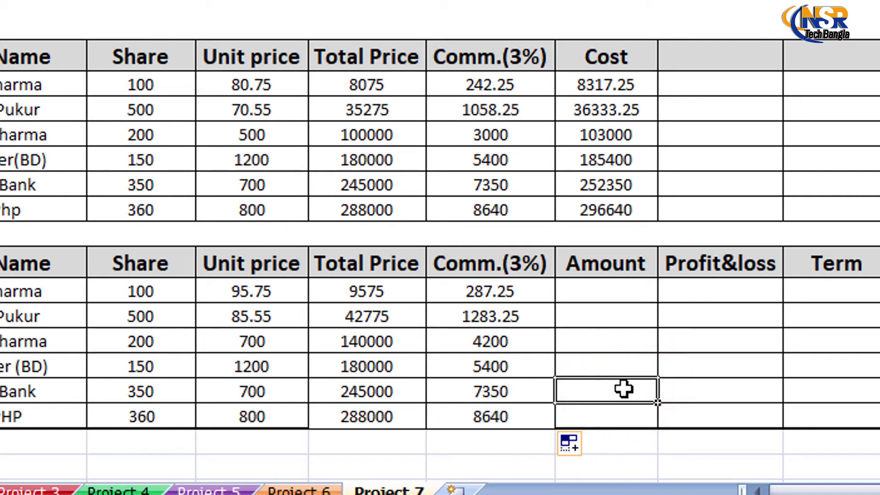
Enter =E14+F14 in G14 for a first sales Amount of 9862.25
left_click(609, 292)
left_click(374, 295)
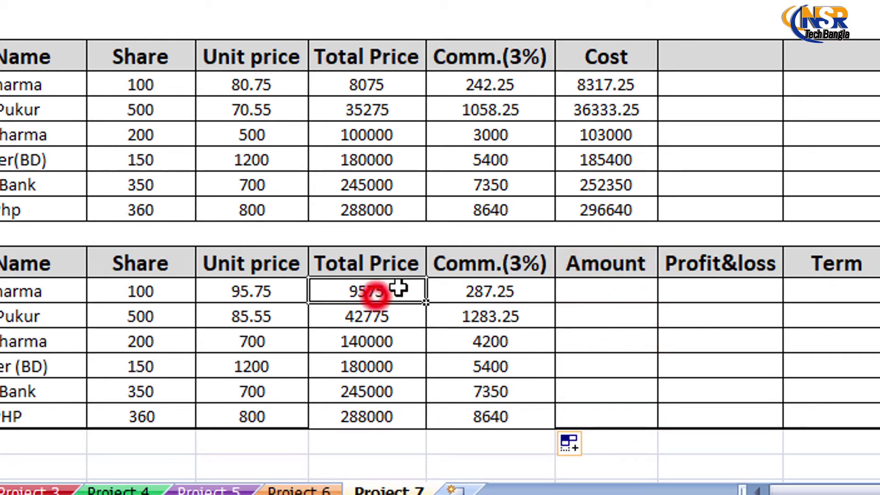
left_click(469, 295)
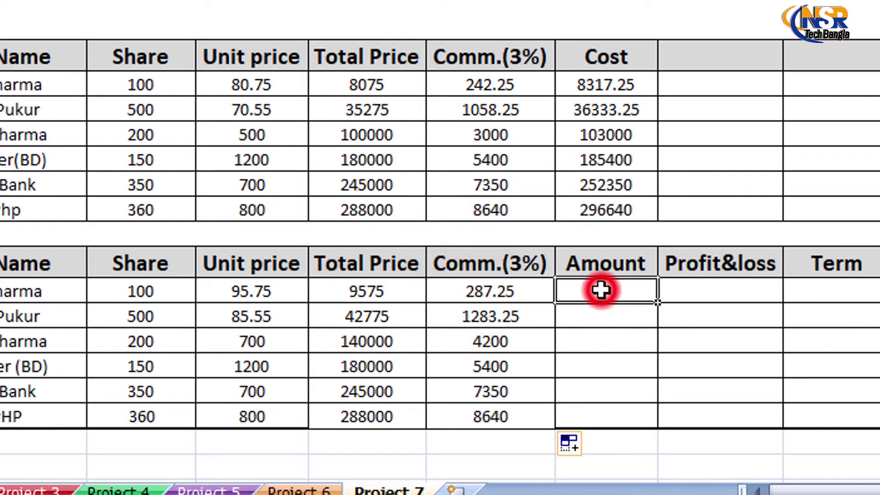
left_click(601, 290)
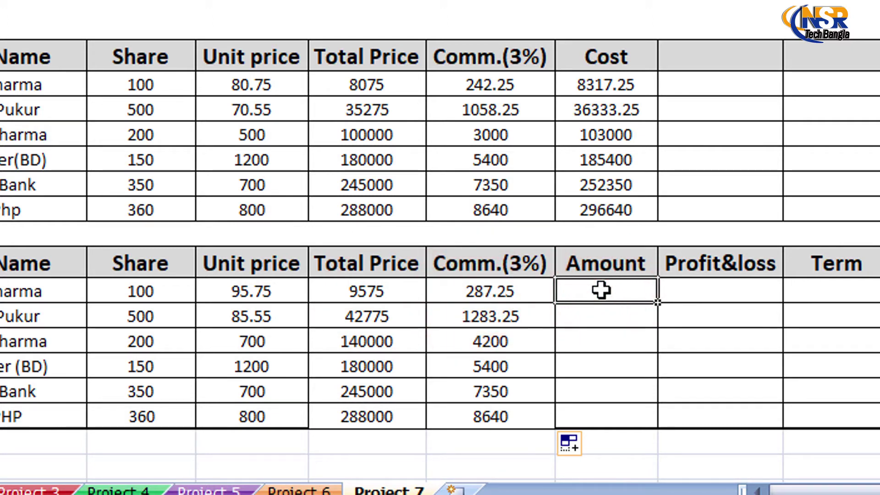
double_click(601, 290)
type("=")
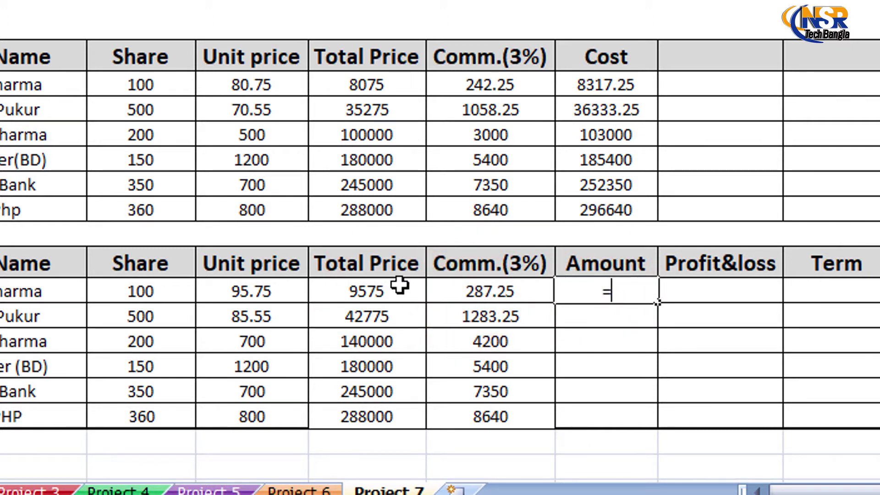
left_click(381, 291)
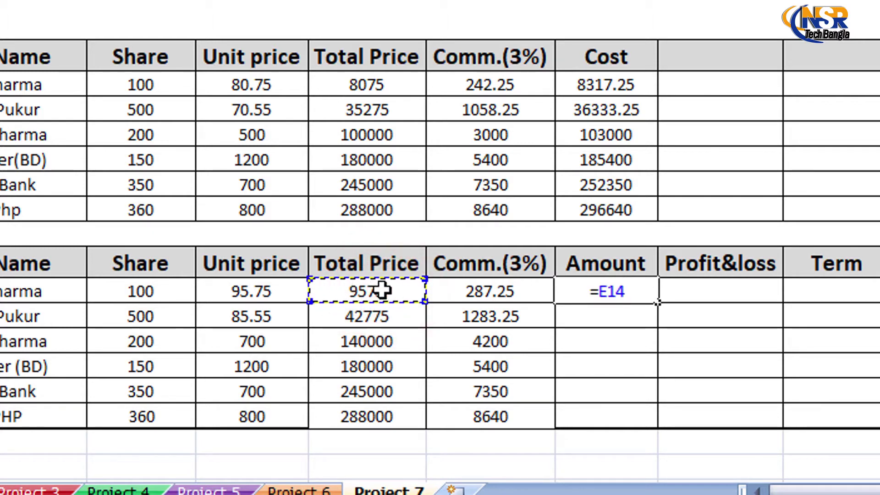
type("+")
left_click(504, 289)
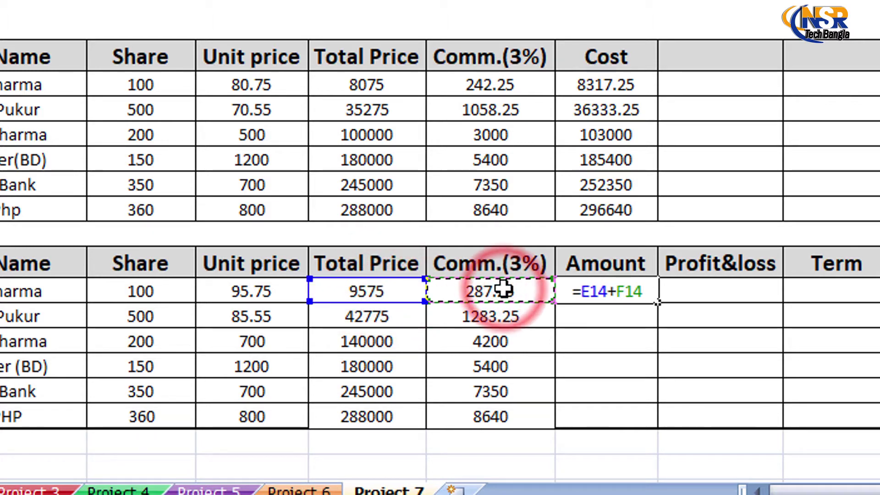
key("Return")
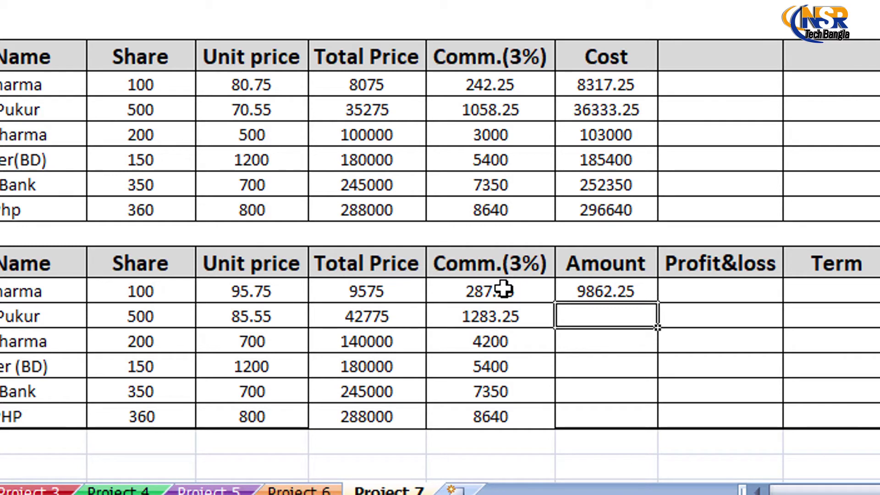
Copy the Amount formula down to the HP row, ending at 296640
left_click(640, 292)
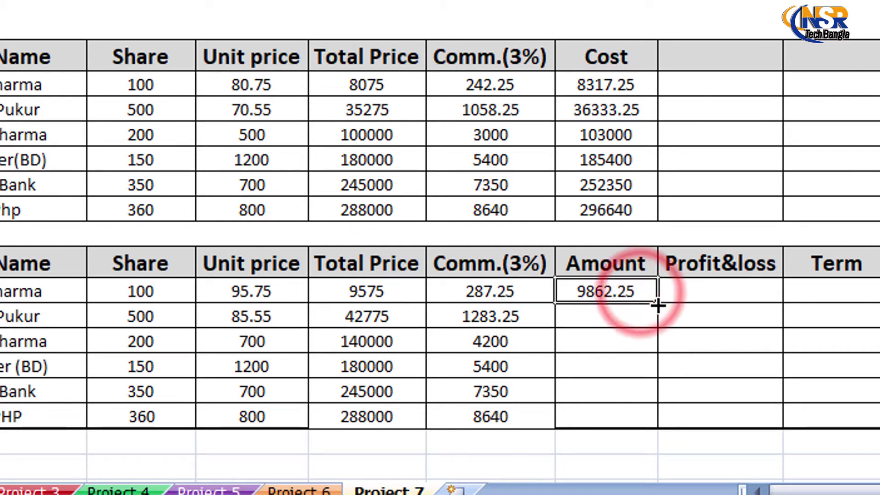
left_click_drag(658, 303, 657, 415)
left_click(723, 292)
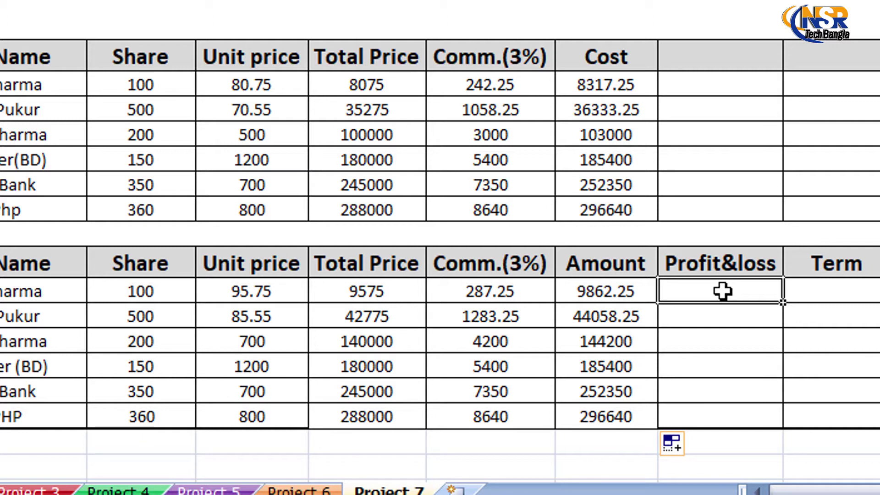
Enter =G14-G6 in the first Profit&loss cell, giving 1545
key("F2")
left_click(753, 299)
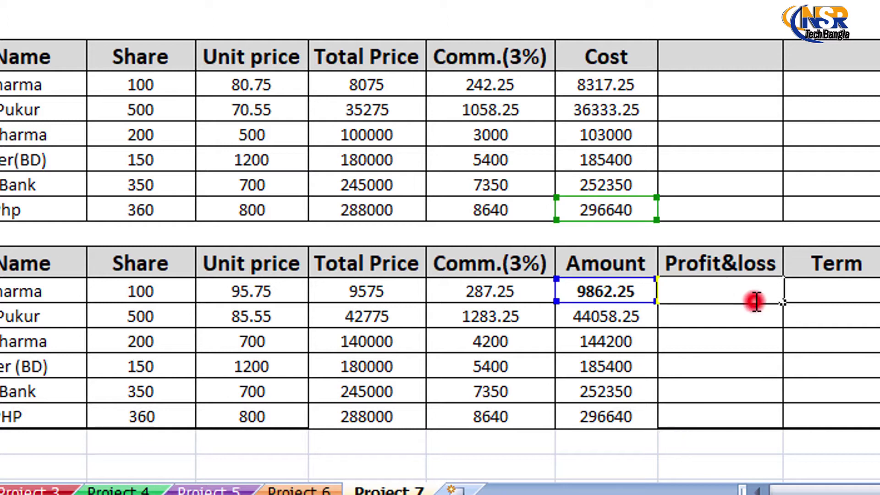
left_click(723, 300)
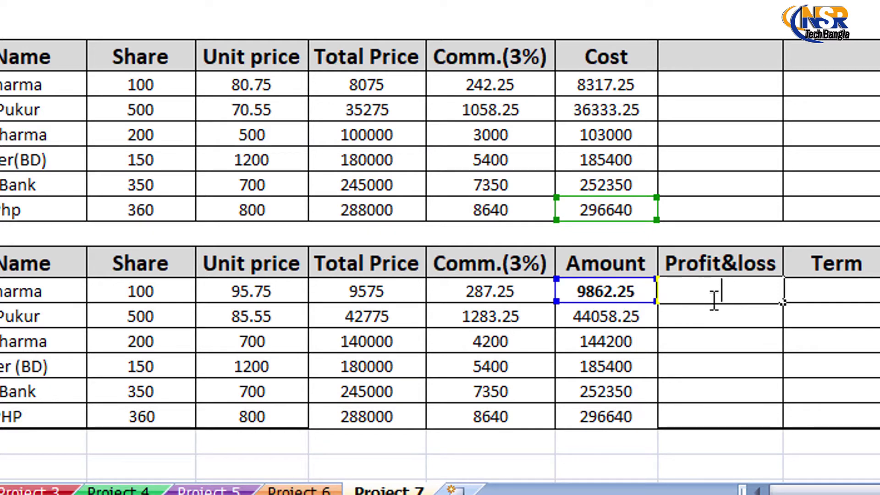
type("=")
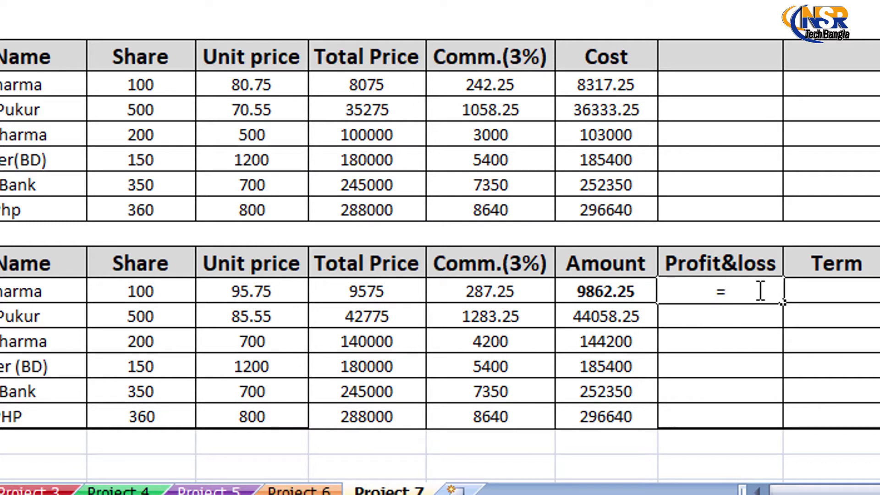
left_click(610, 294)
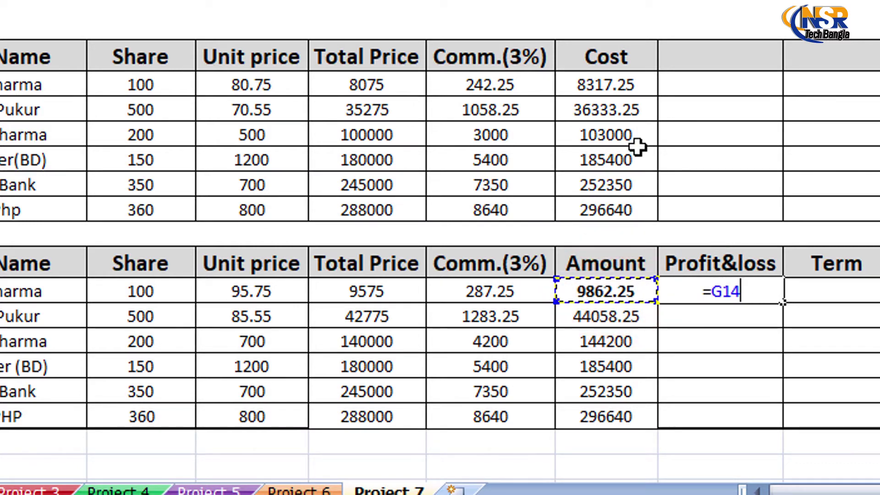
left_click(614, 89)
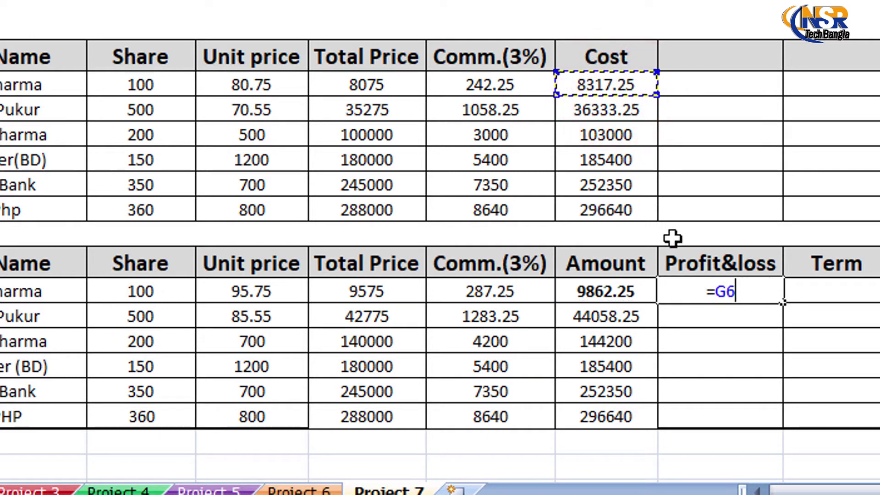
left_click(634, 282)
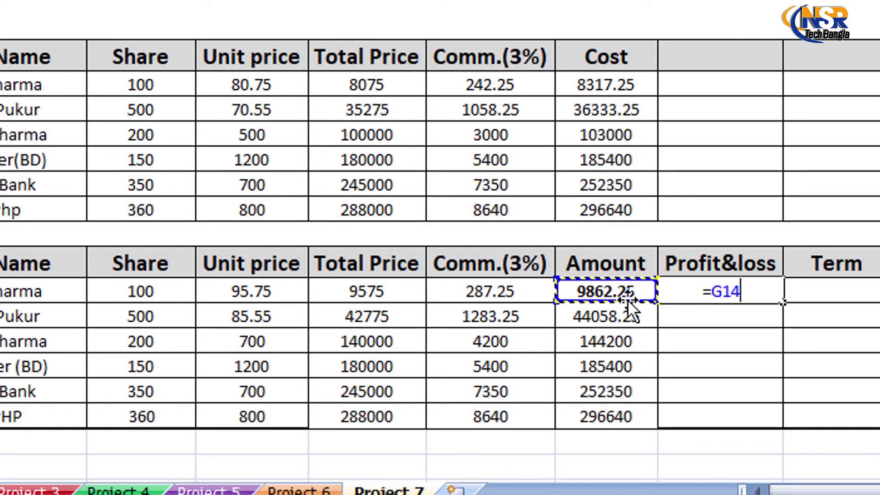
type("-")
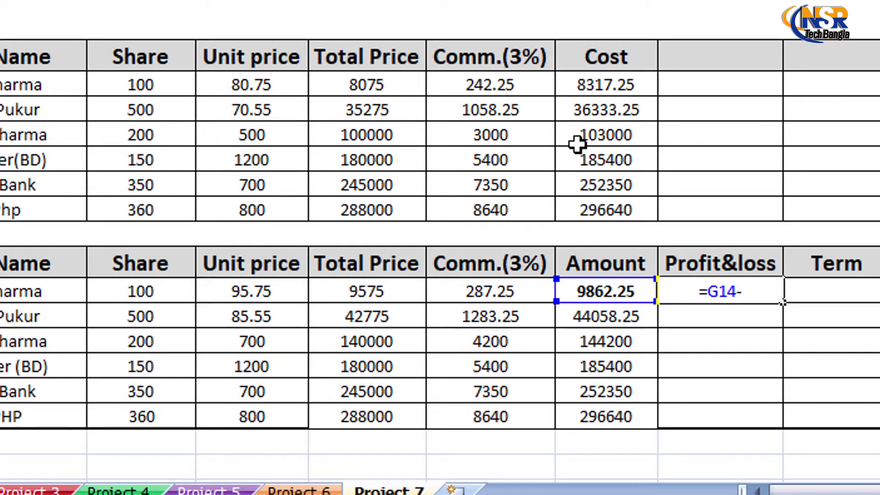
left_click(608, 83)
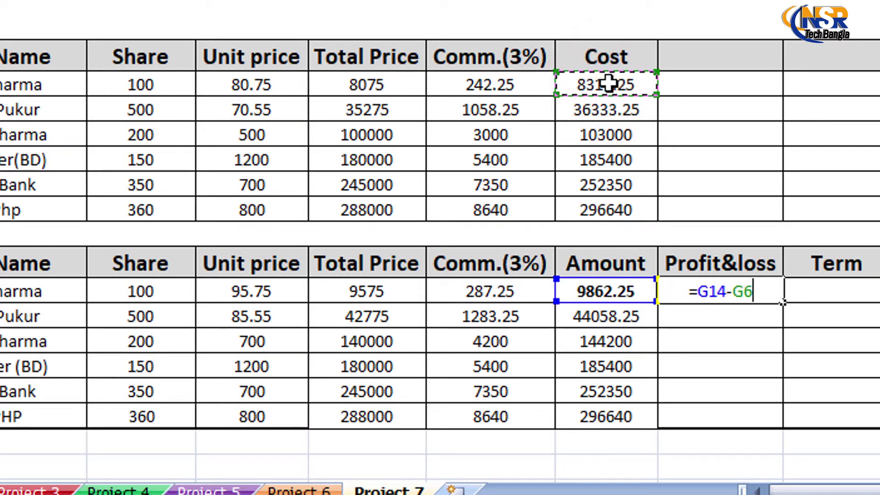
key("Return")
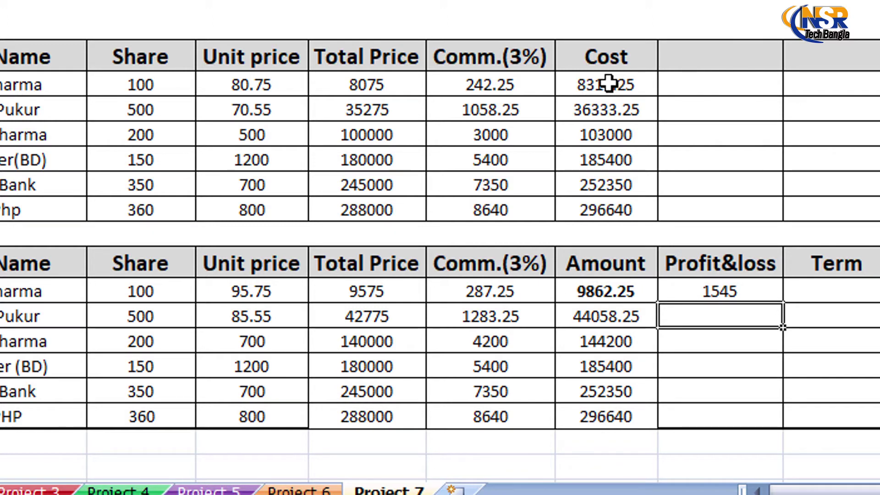
left_click(706, 295)
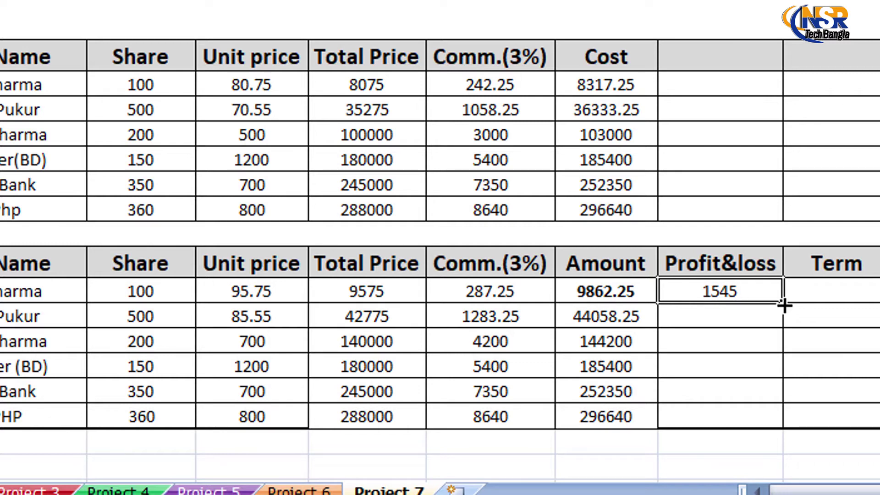
Fill the Profit&loss formula down all six rows: 1545, 7725, 41200, then three zeros
left_click_drag(783, 304, 782, 419)
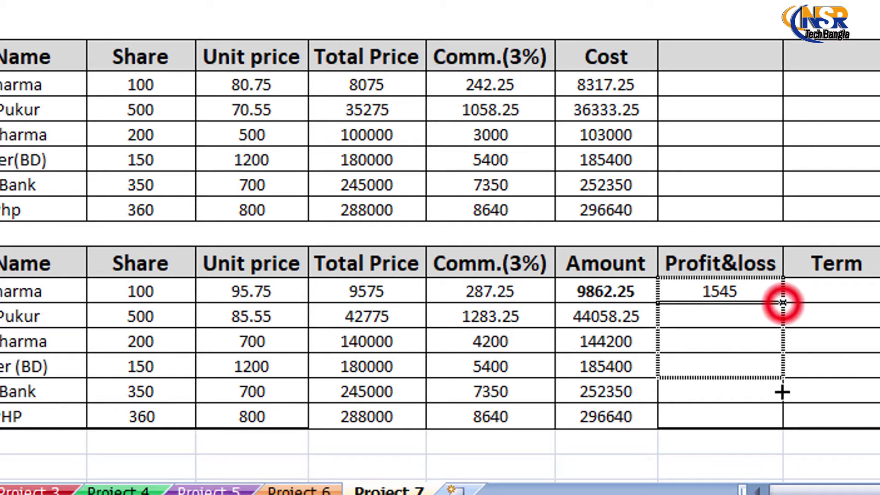
left_click(832, 294)
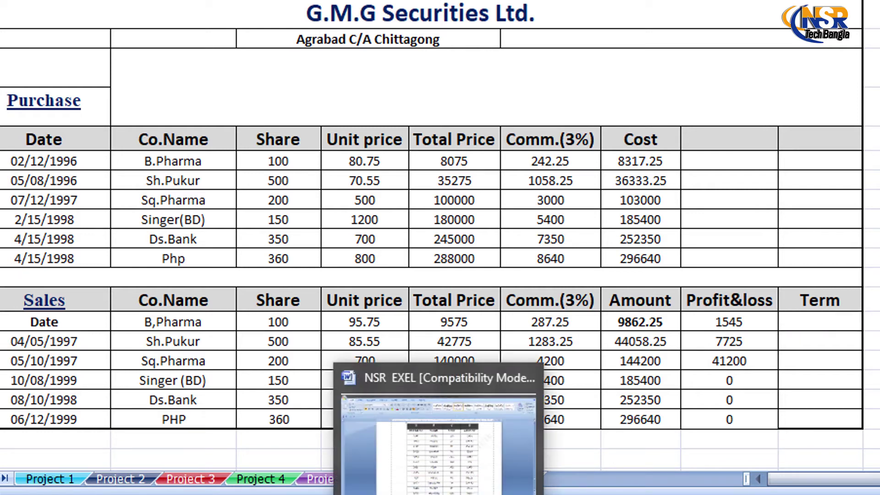
Type =if( into the first Term cell after discarding trial date references
left_click(815, 321)
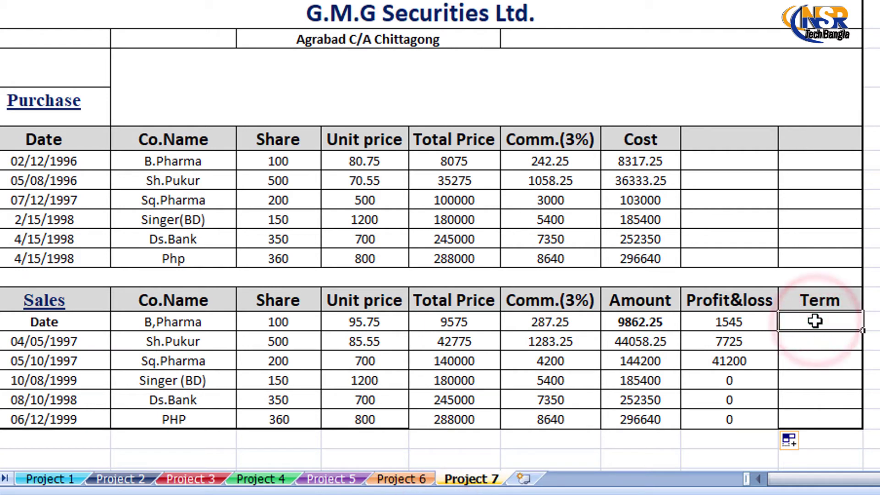
type("=")
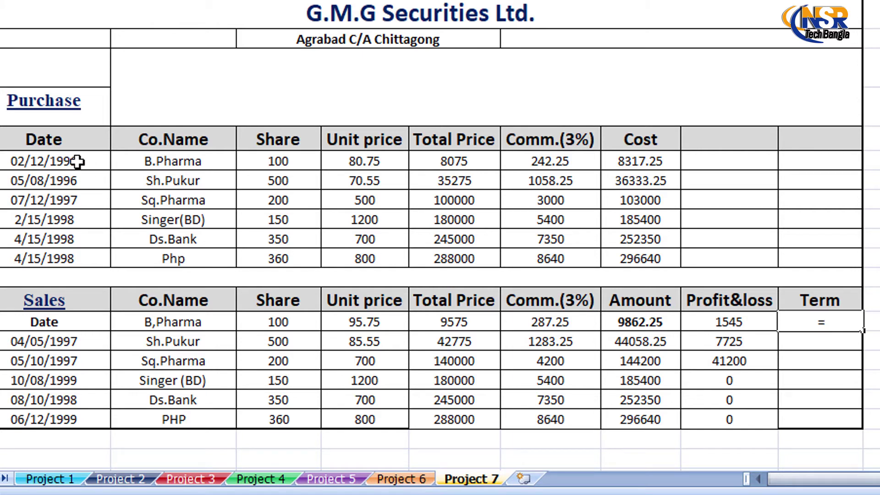
left_click(54, 345)
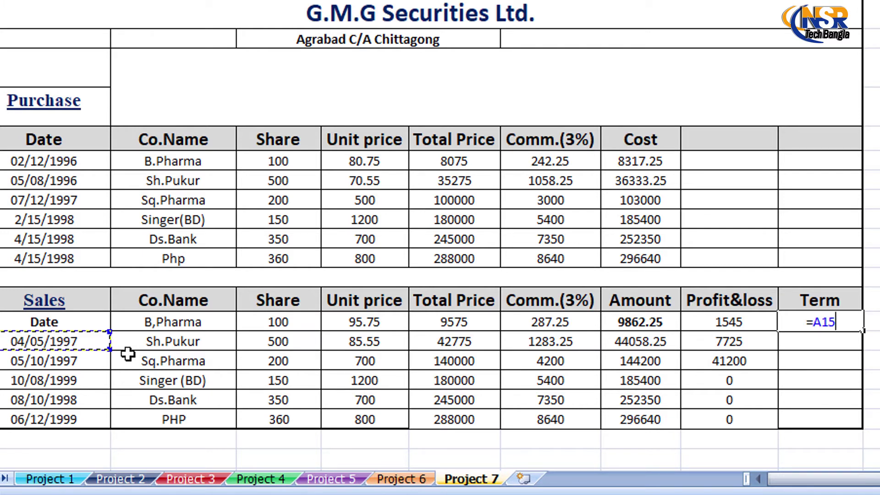
left_click(69, 161)
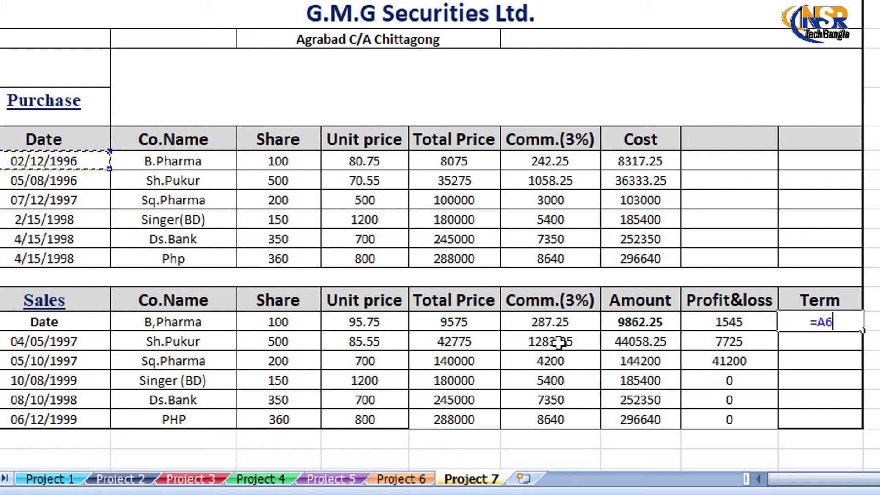
key("BackSpace")
key("BackSpace")
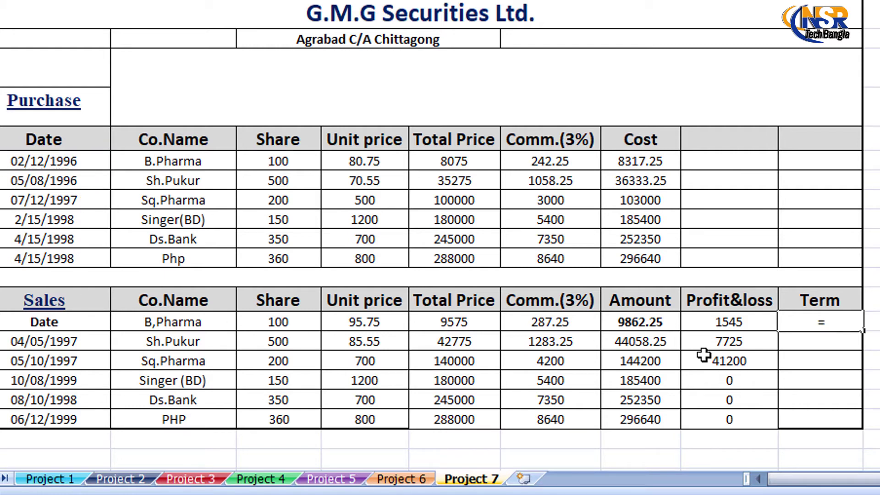
type("if(")
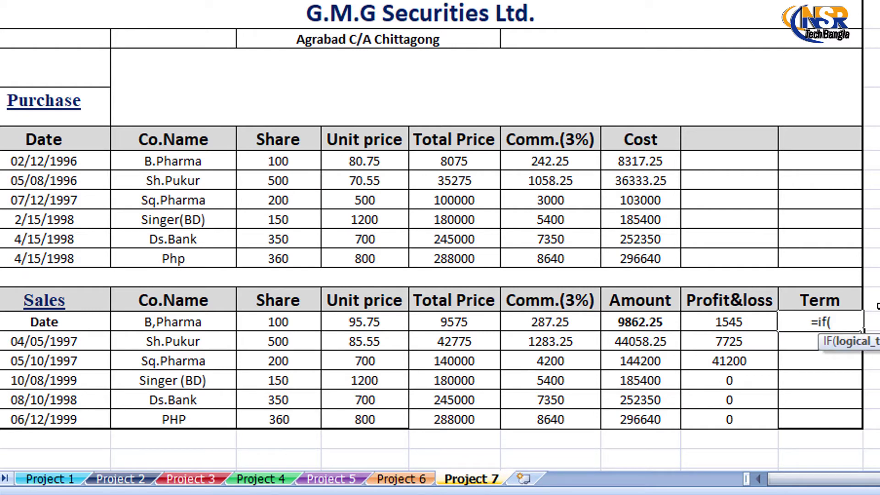
In I14, begin =if(A15-A6>365,"Logn", testing whether the sale comes over 365 days after purchase
left_click(42, 344)
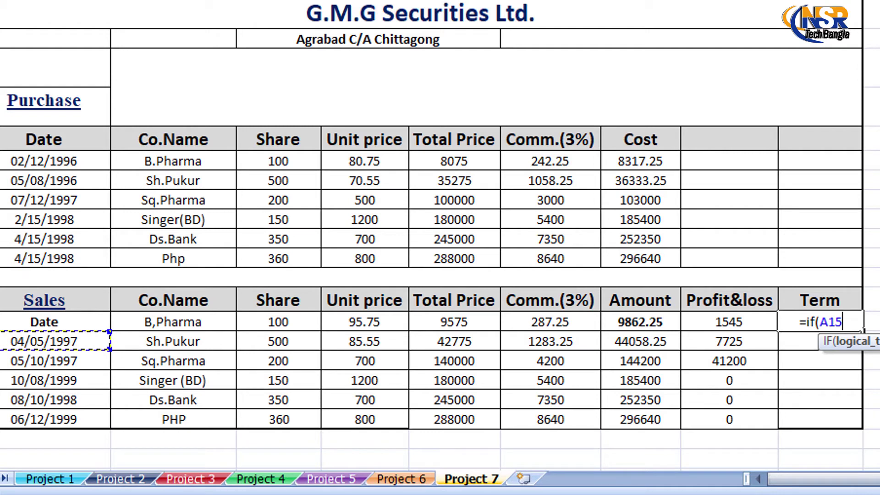
type("-")
left_click(51, 161)
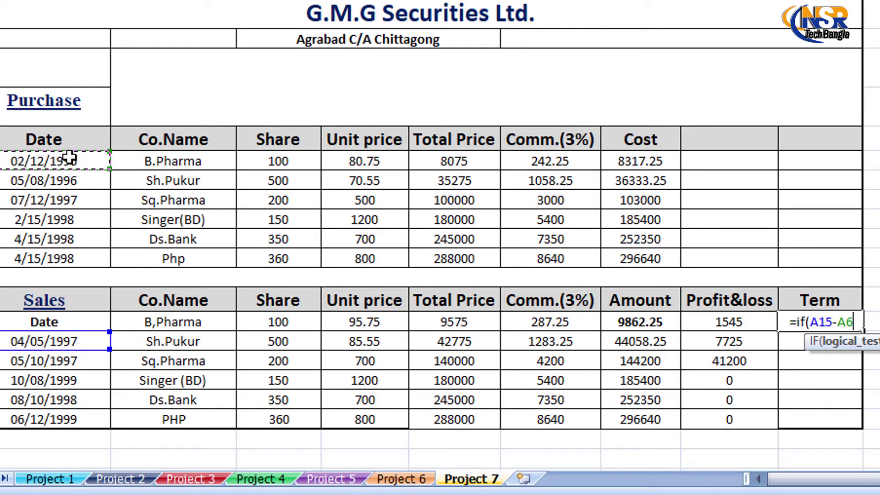
type(">")
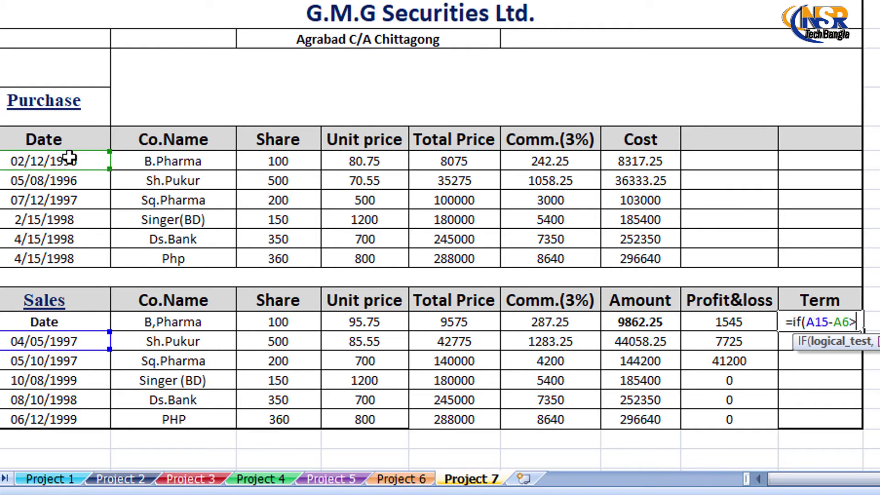
type("3")
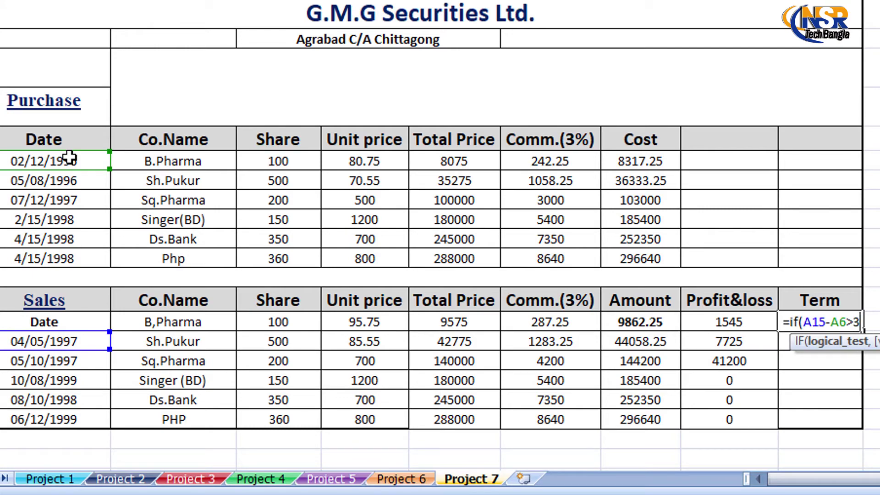
type("65,")
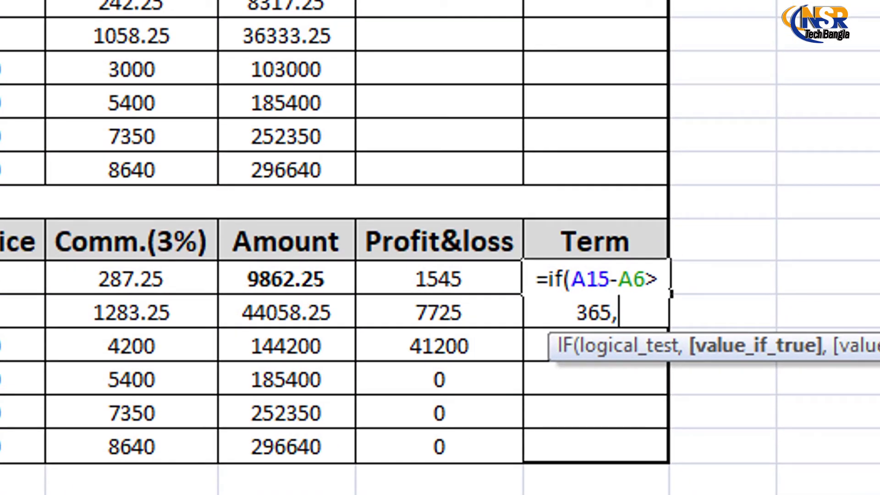
type("\"")
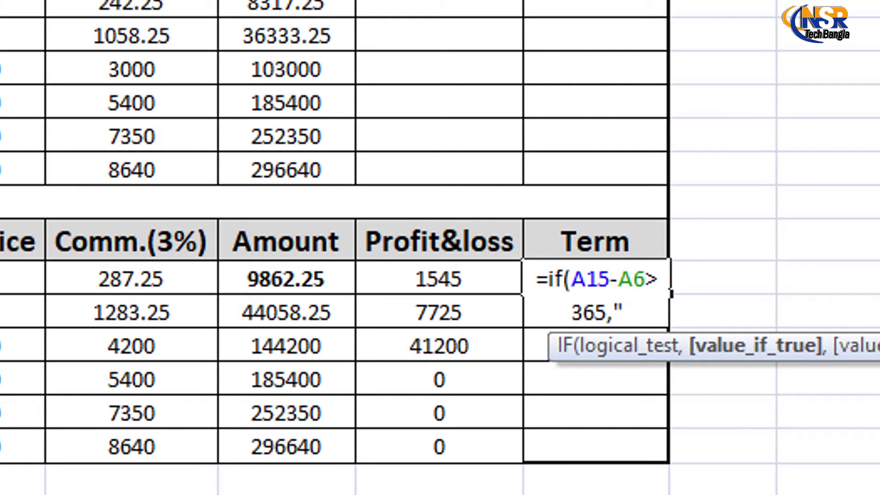
type("Logn")
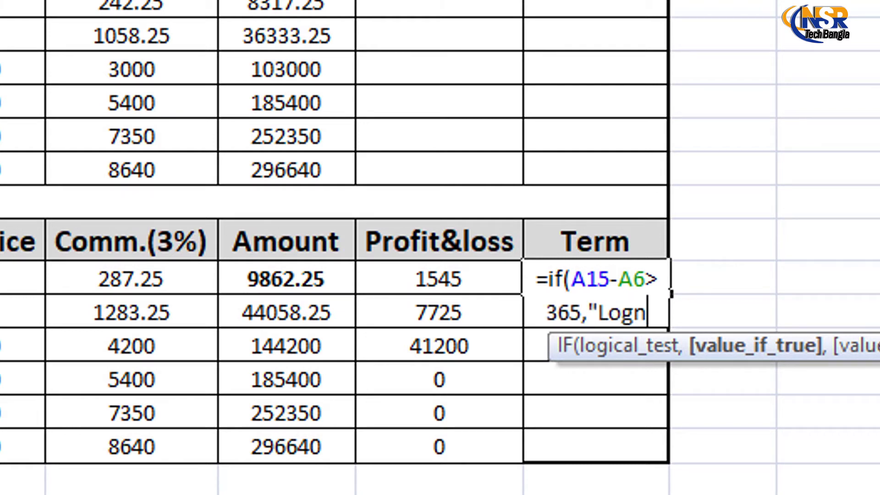
type("\"")
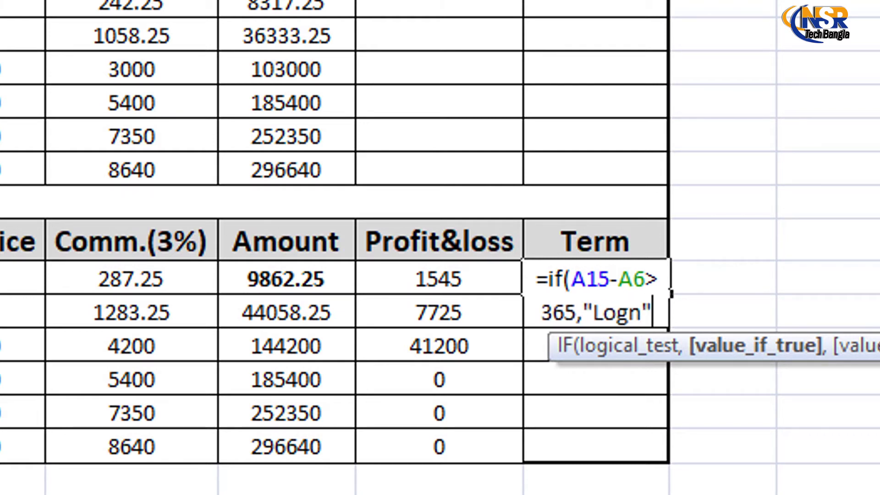
type(",")
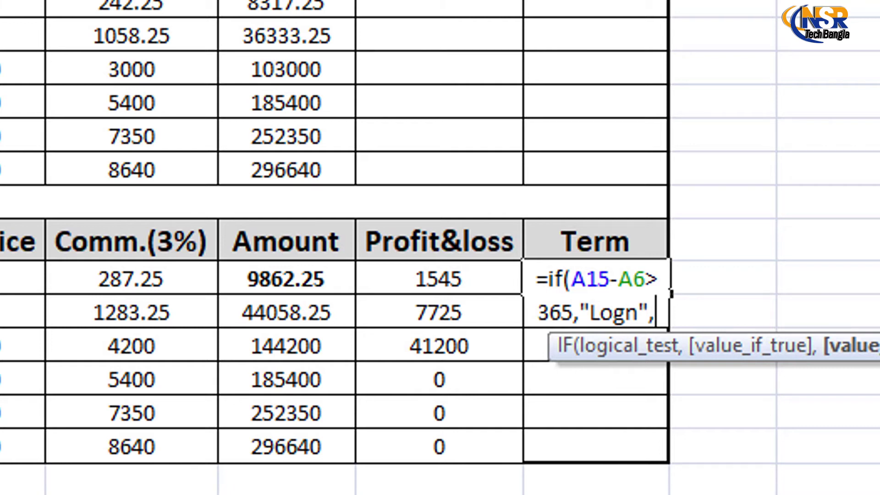
Close the IF formula with "Short") and commit it so I14 shows Short
type("\"S")
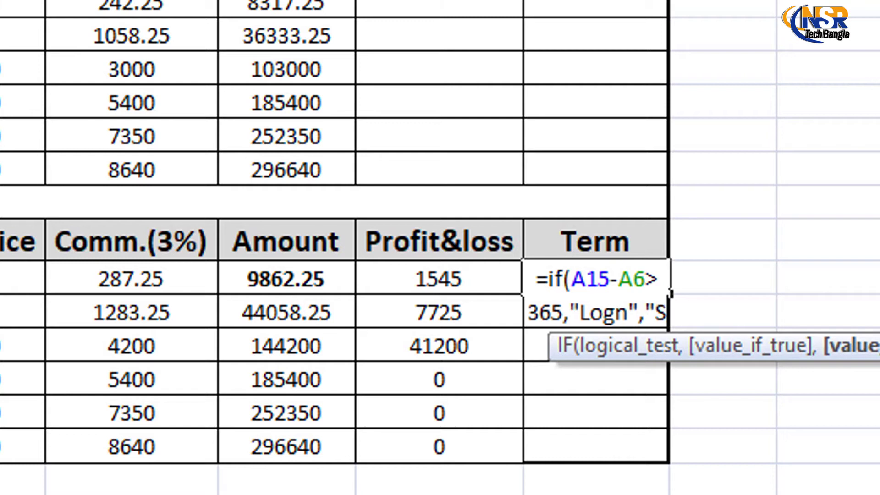
type("hort")
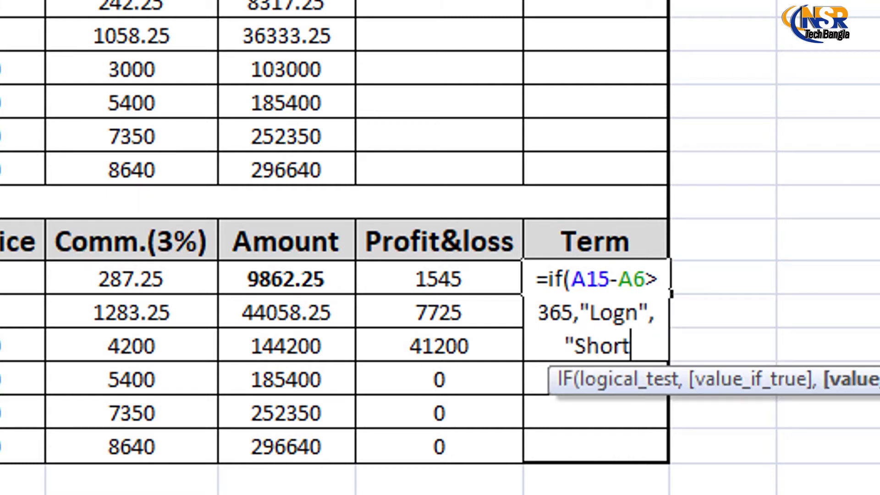
type("\"")
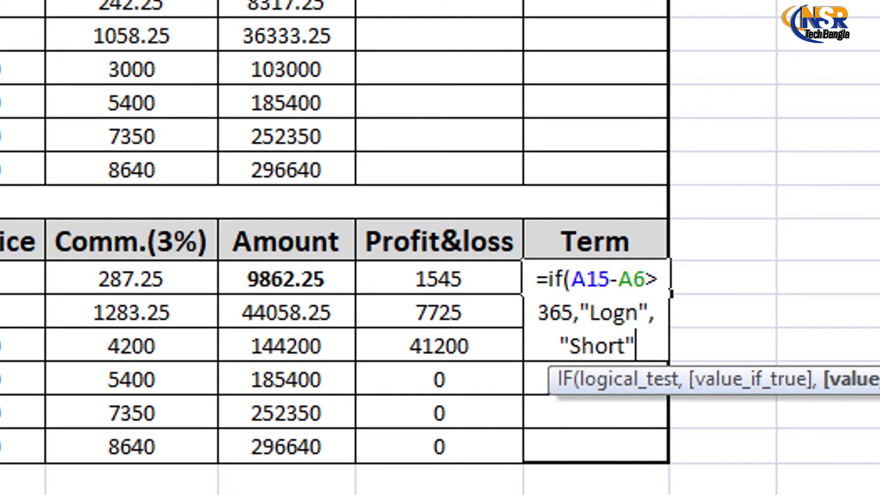
type(")")
key("Return")
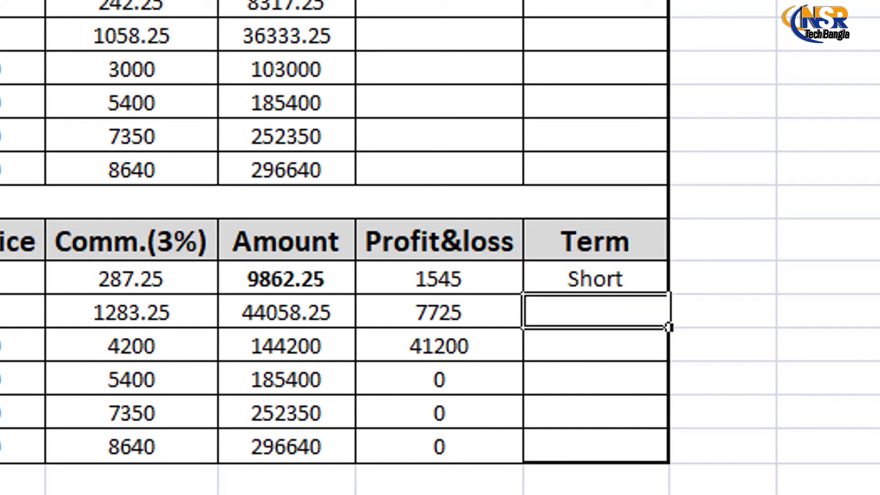
Autofill the I14 Term formula down to I19, giving Short, Logn, Logn and #VALUE! results
left_click(609, 282)
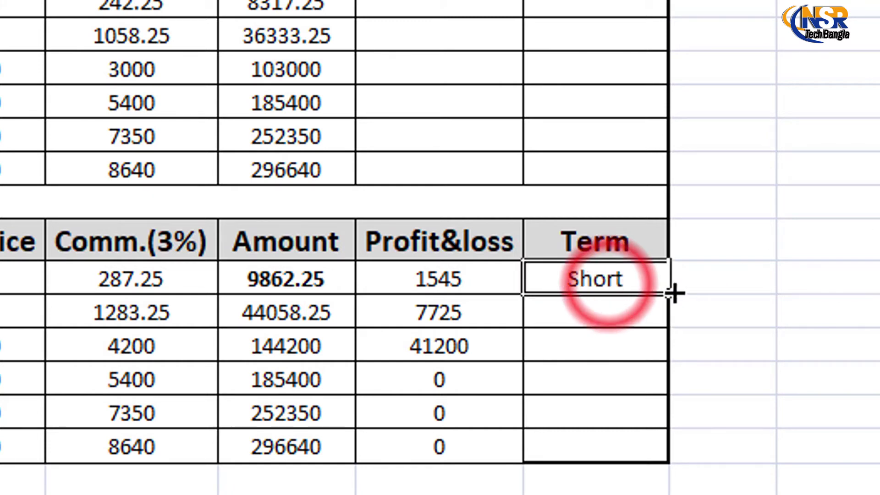
left_click_drag(669, 294, 674, 471)
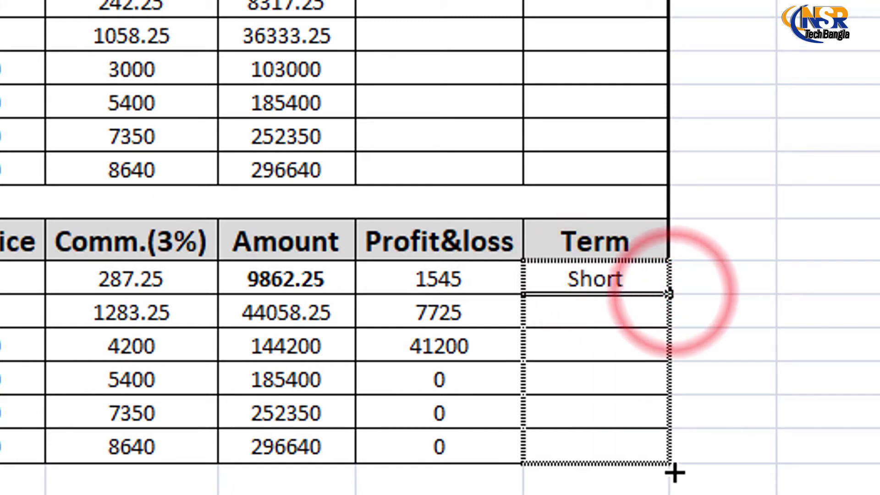
left_click(825, 364)
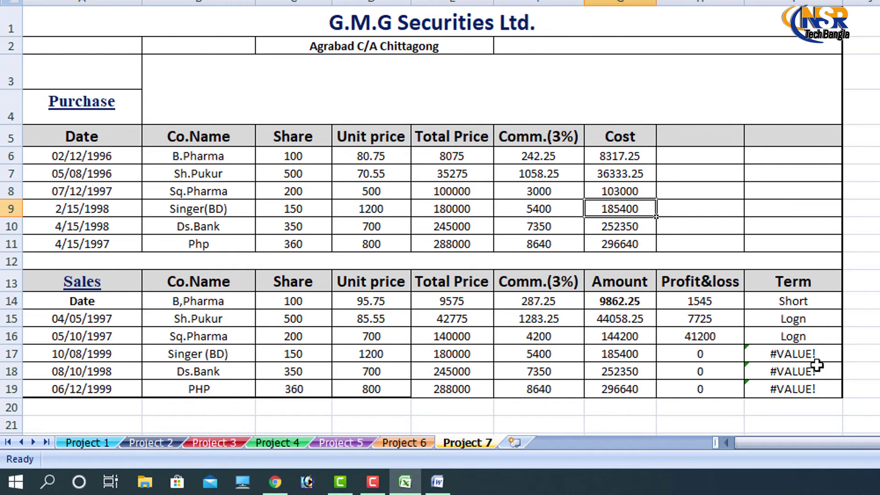
left_click(701, 364)
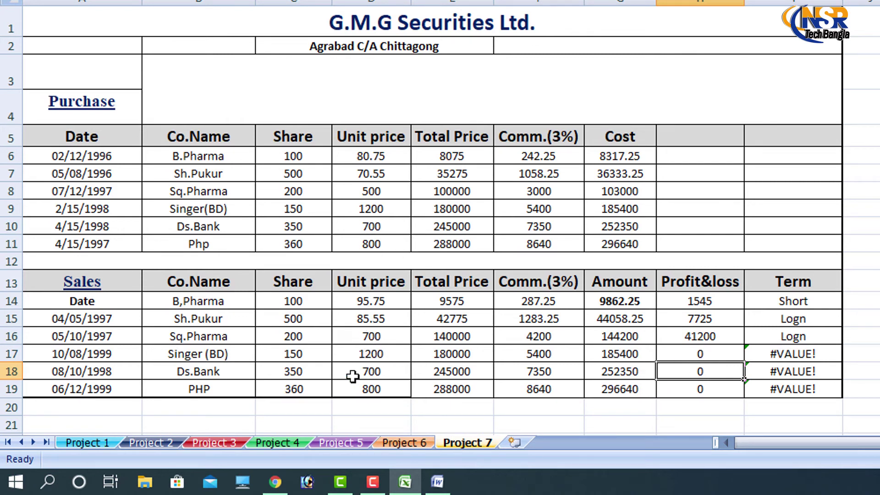
left_click(207, 243)
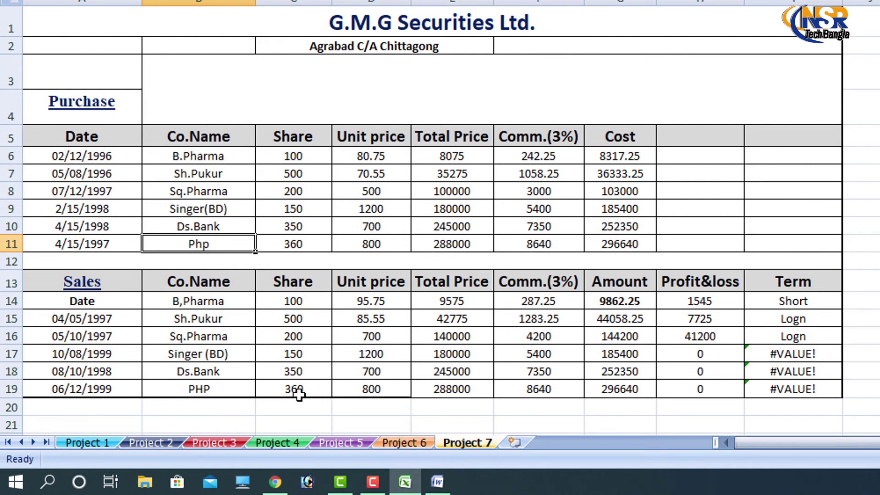
left_click(298, 392)
left_click(373, 391)
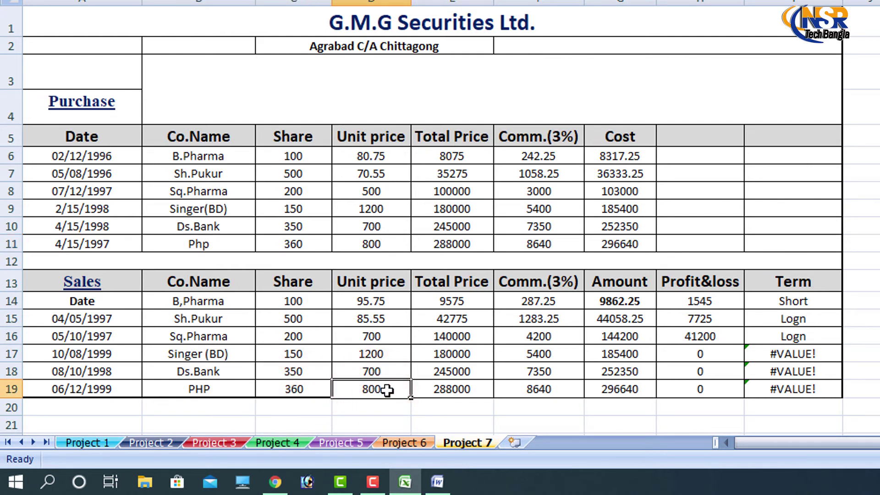
Enter 900 as the PHP unit price and inspect its profit and Term formulas
type("900")
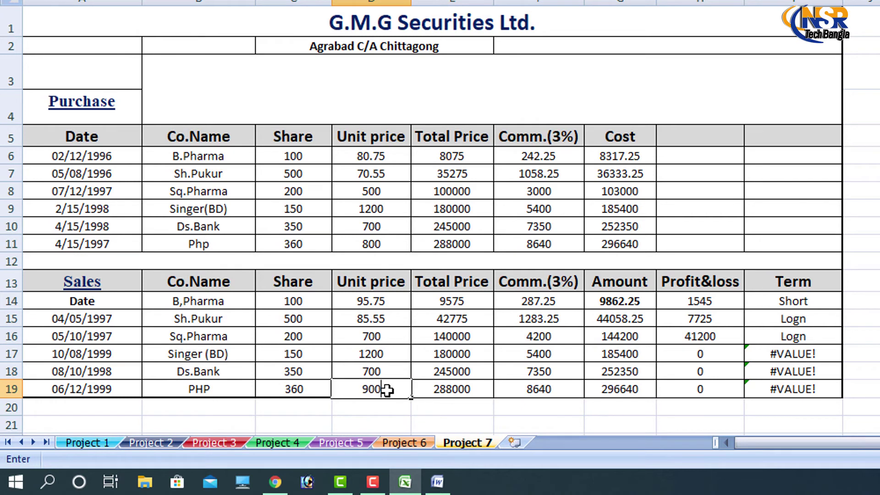
key("Return")
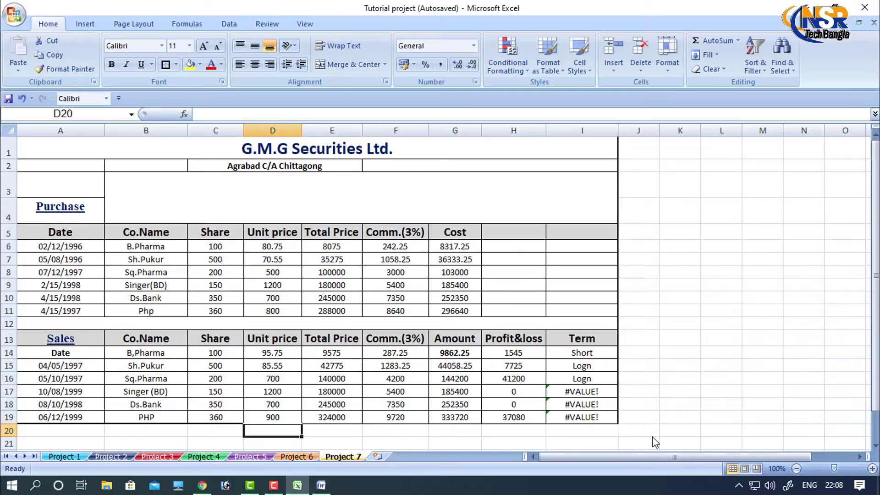
left_click(642, 415)
left_click(578, 417)
left_click(715, 397)
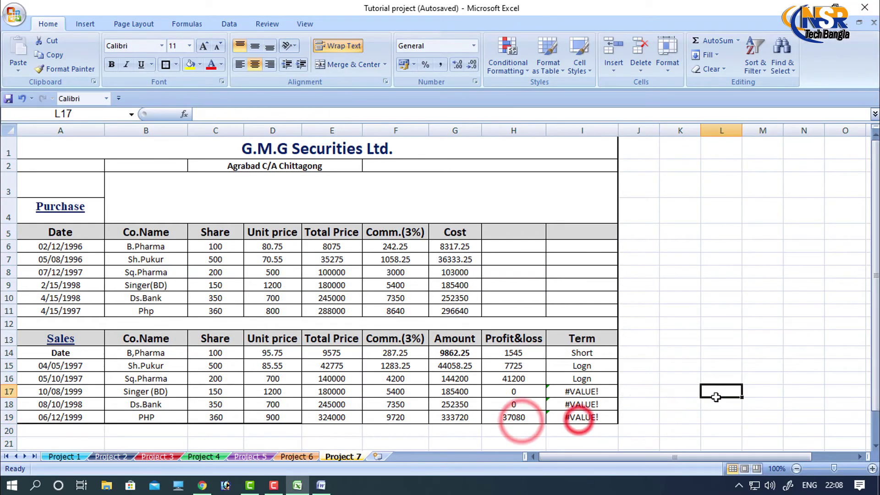
left_click(514, 417)
left_click(597, 416)
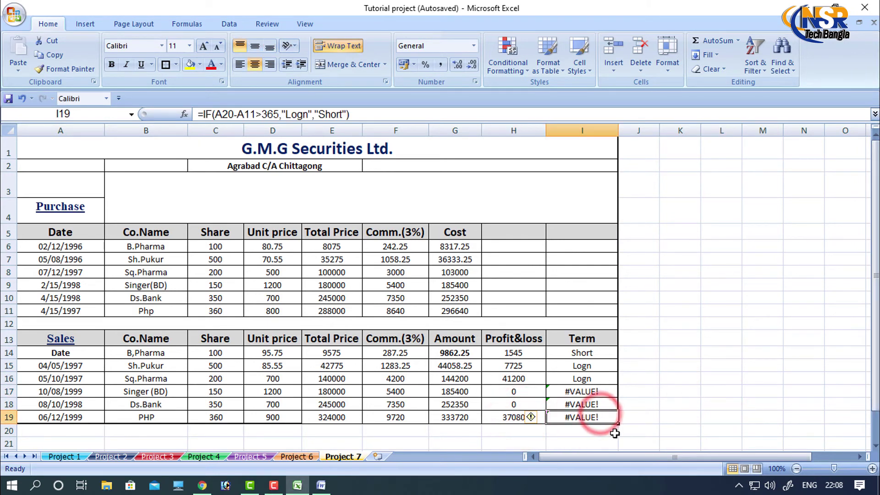
left_click(680, 404)
left_click(511, 421)
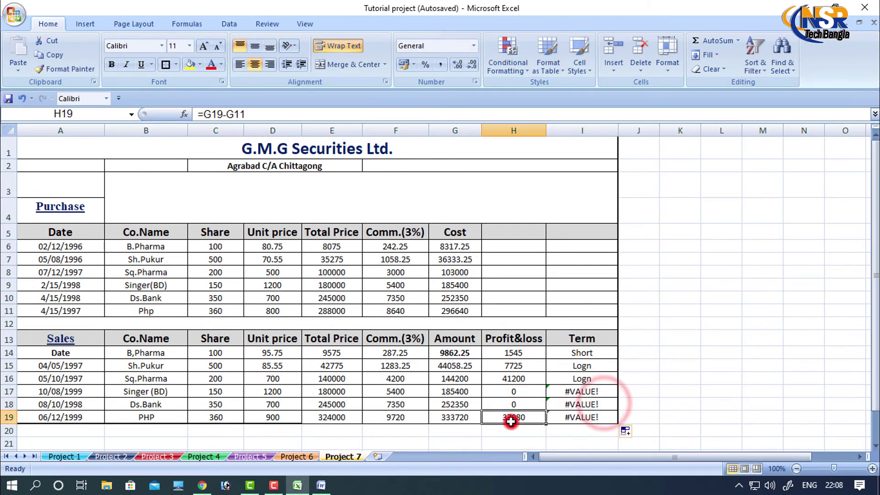
left_click(650, 402)
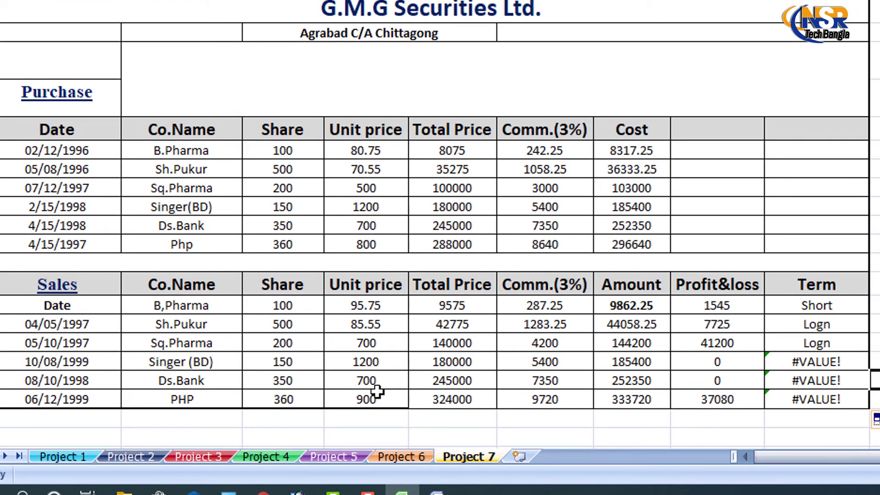
Change the Ds.Bank unit price to 800 and the Singer (BD) unit price to 1300
left_click(377, 388)
type("800")
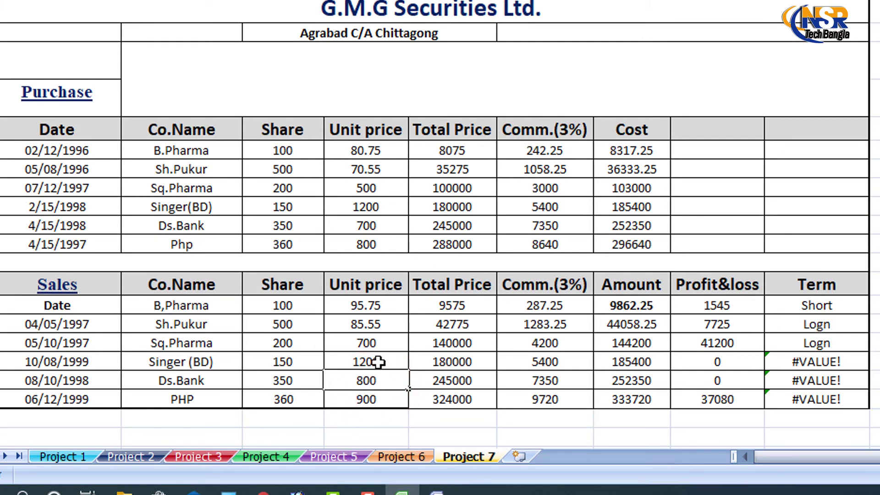
left_click(374, 343)
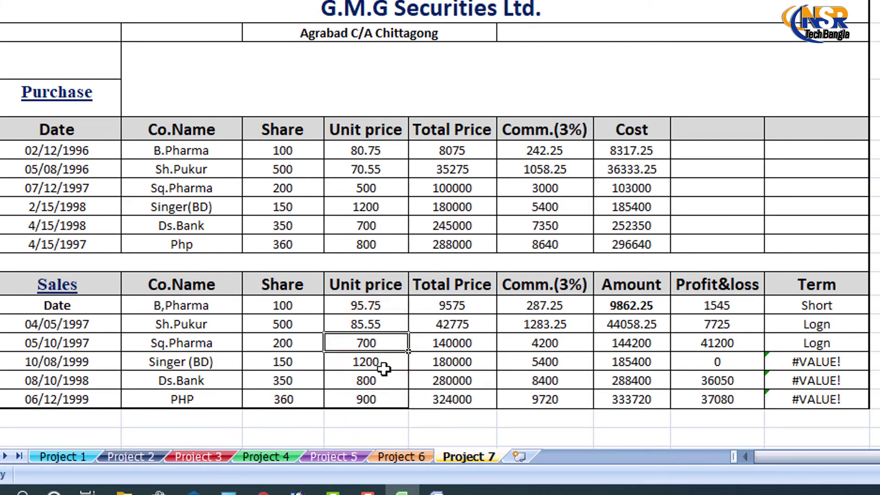
double_click(374, 362)
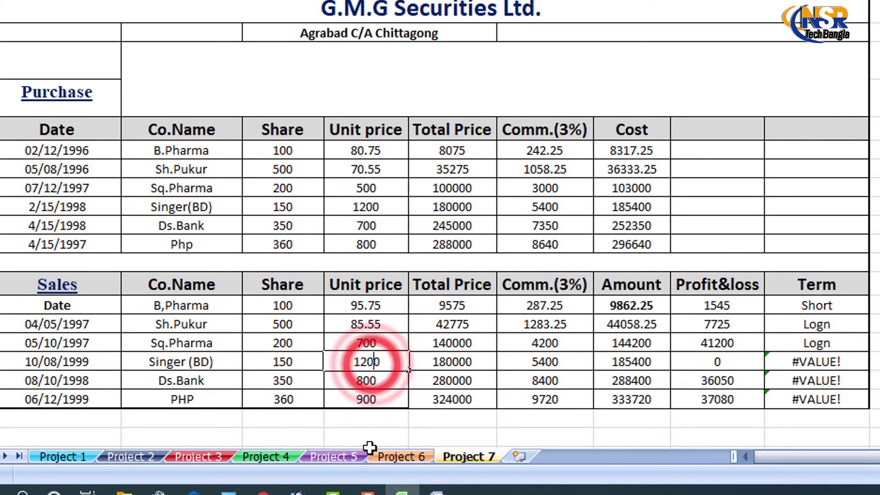
key("BackSpace")
key("BackSpace")
type("30")
key("Return")
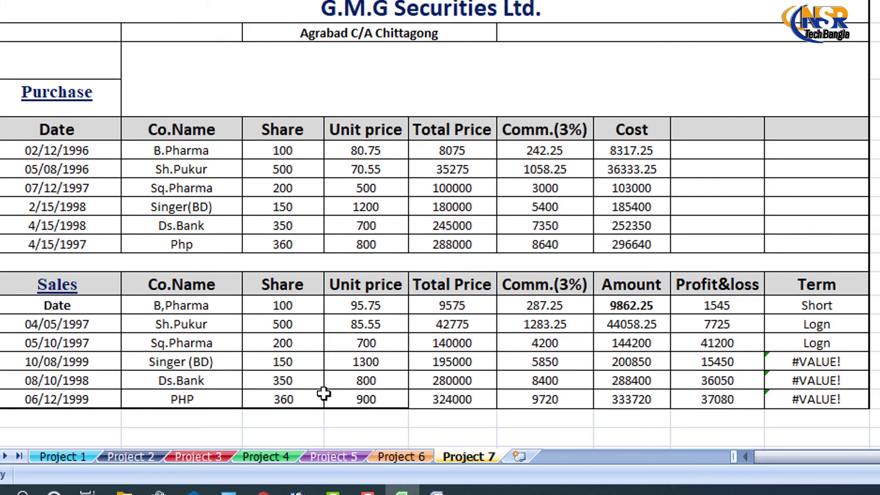
Re-enter the PHP unit price as 700 and select the Term cells from Sq.Pharma to PHP
left_click(292, 402)
left_click(367, 399)
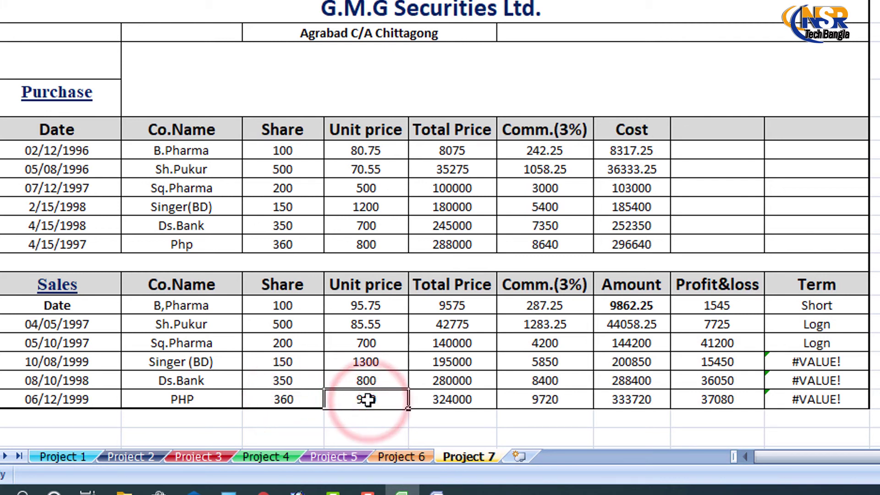
key("BackSpace")
key("Return")
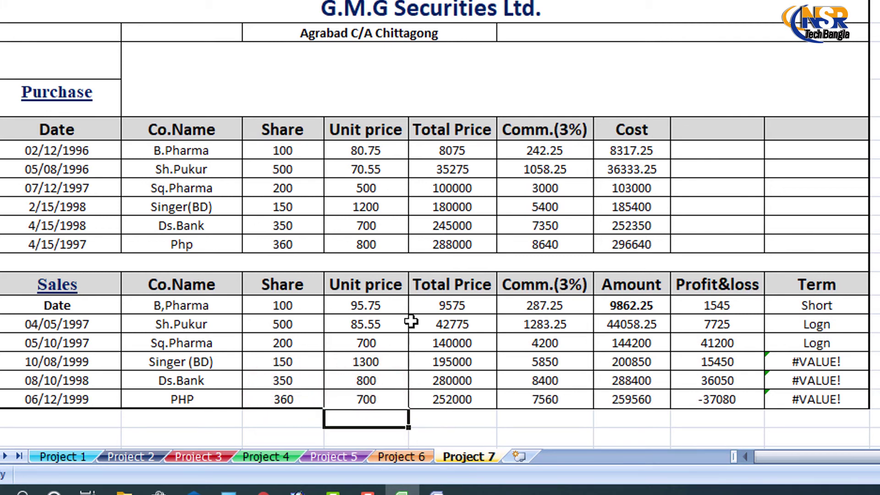
left_click_drag(861, 399, 854, 347)
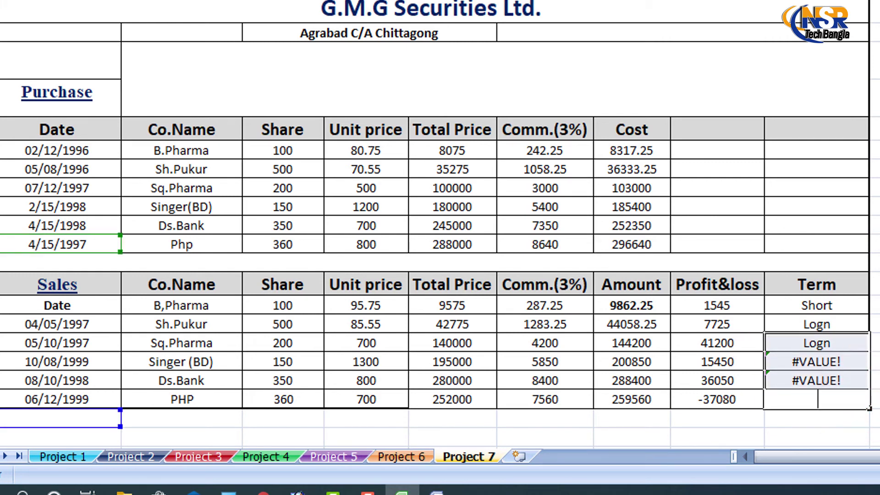
Delete the wrong Term values in I15:I19, keeping only Short in I14
mouse_move(869, 408)
left_mouse_down()
mouse_move(821, 344)
mouse_move(835, 321)
left_mouse_up()
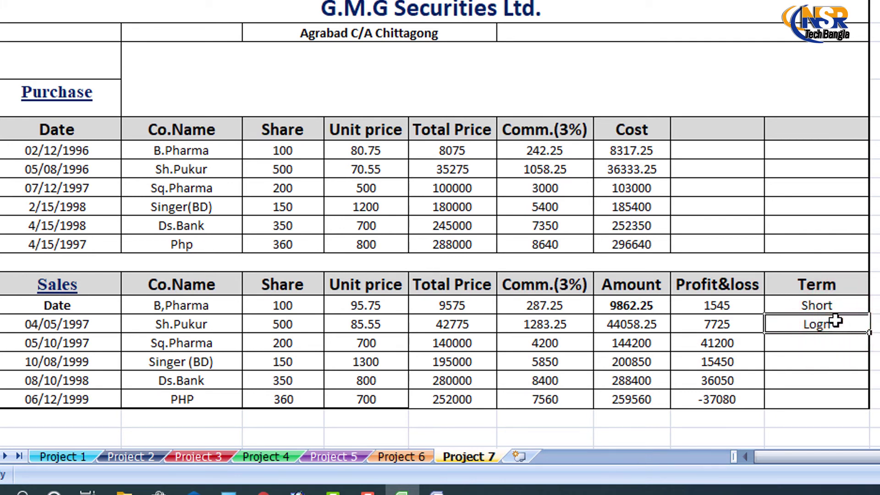
key("Delete")
left_click(840, 305)
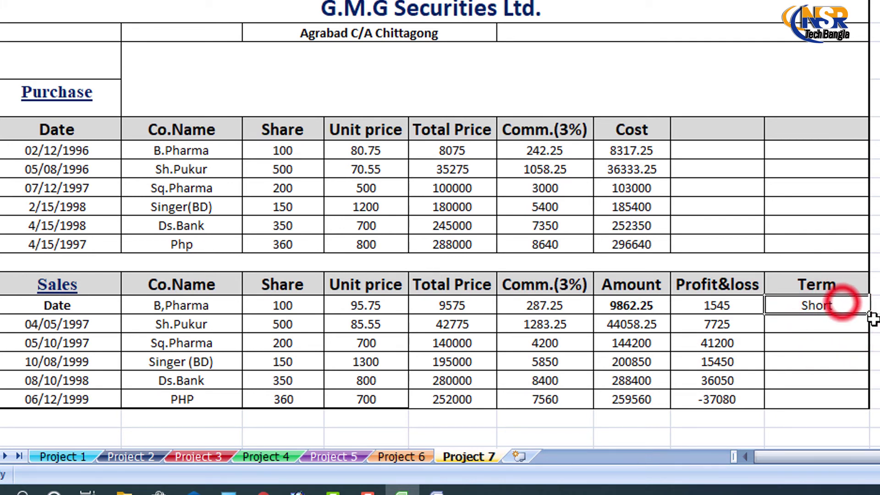
left_click_drag(869, 315, 873, 399)
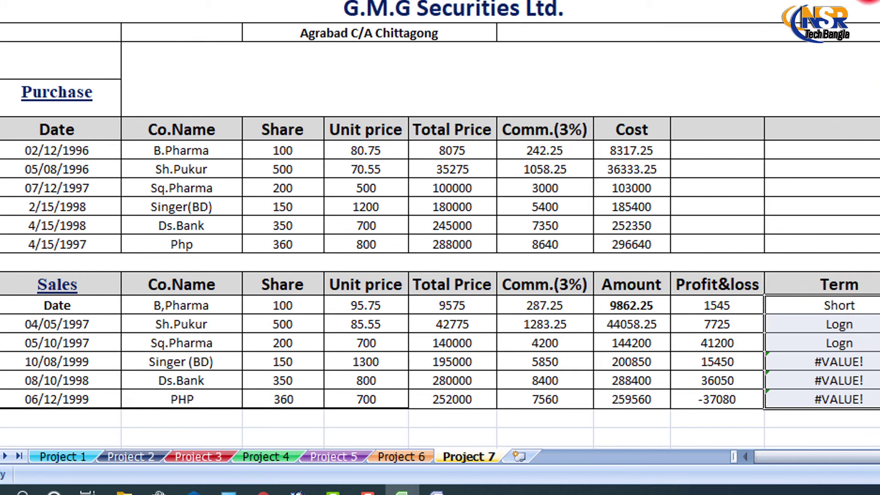
left_click_drag(866, 323, 866, 418)
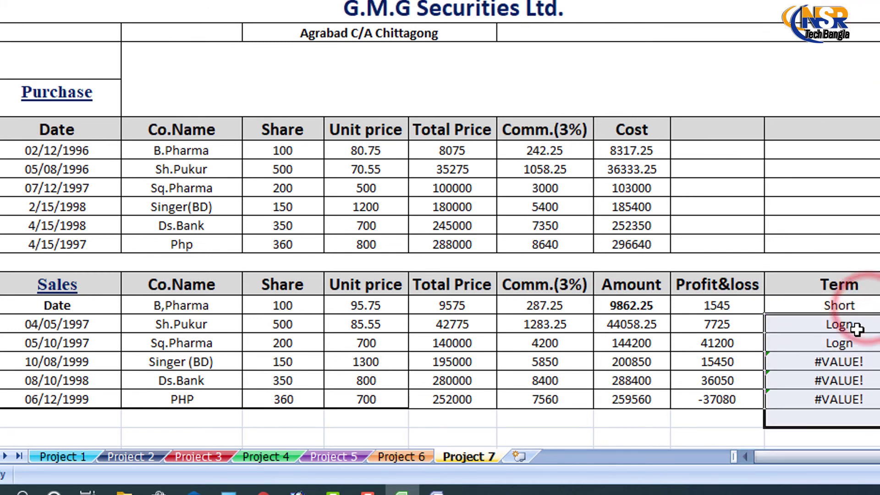
key("Delete")
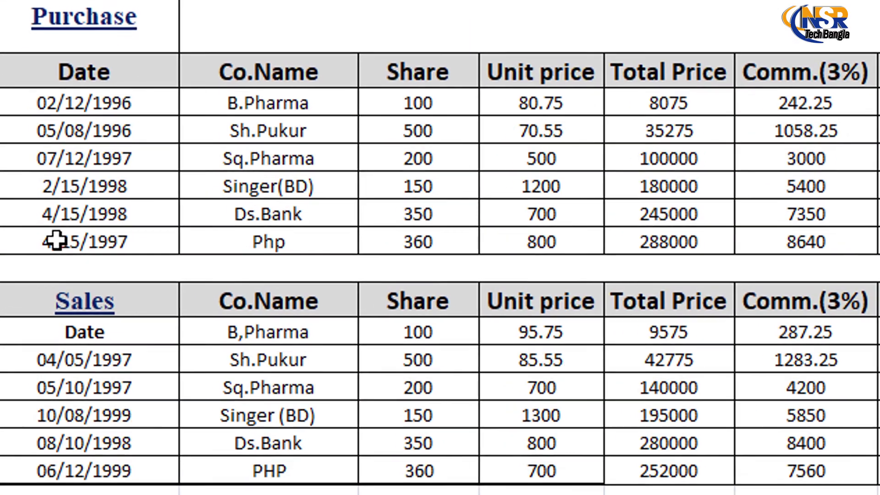
Change the Singer(BD) purchase date to 02/06/1998
left_click(49, 250)
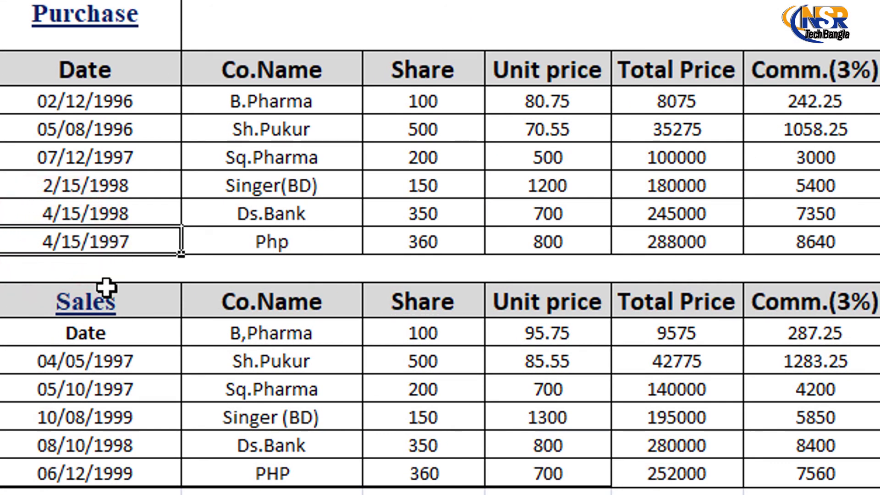
left_click(76, 186)
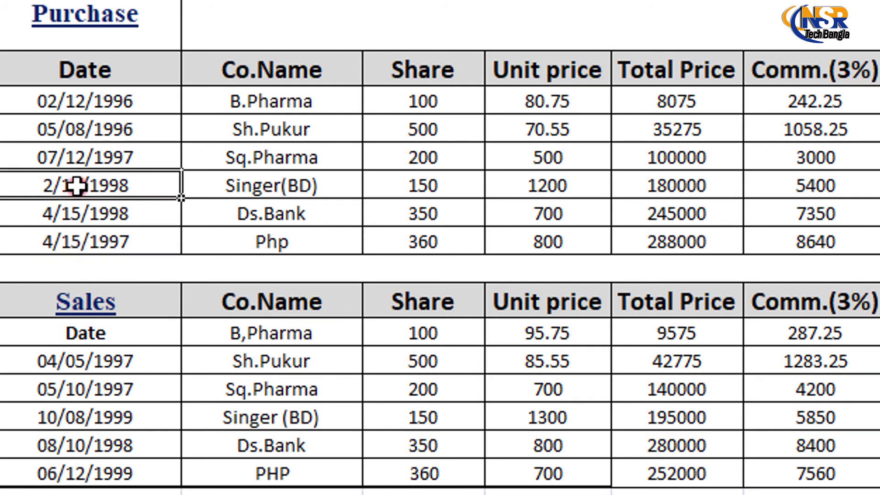
type("2/1/1998")
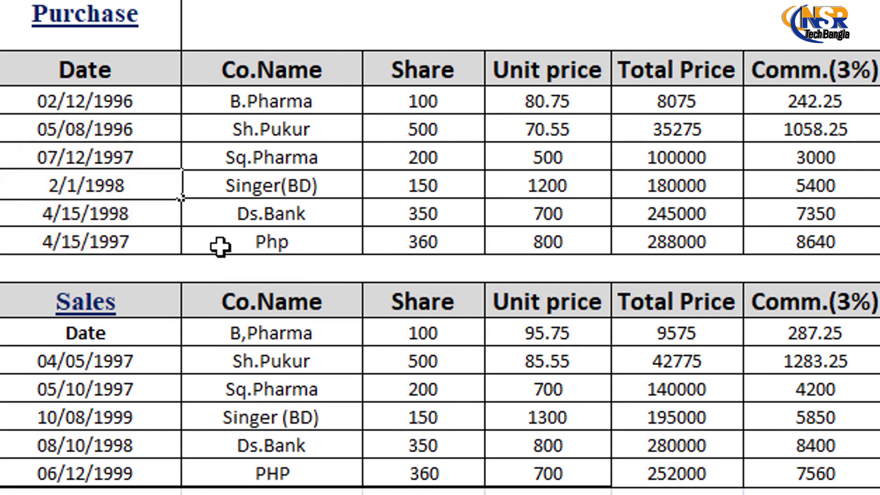
type("6")
key("BackSpace")
key("BackSpace")
type("06")
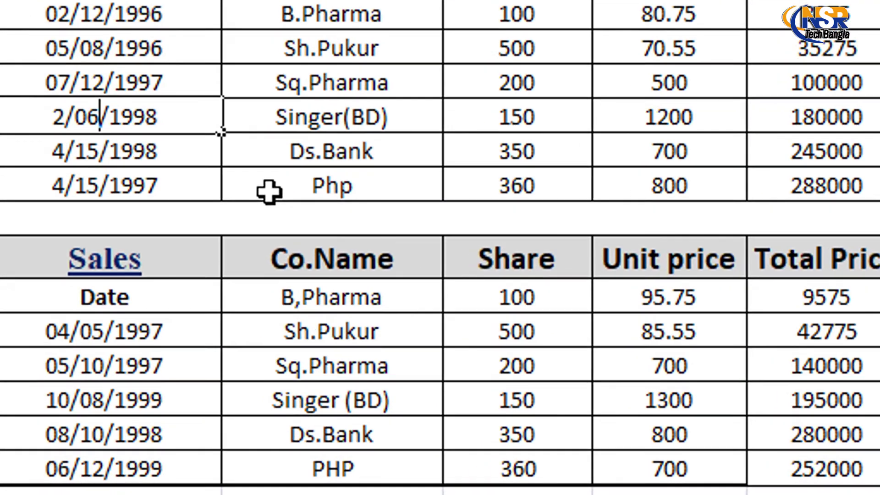
Change the Ds.Bank purchase date to 04/07/1998 and the Php date to 04/08/1997
double_click(98, 122)
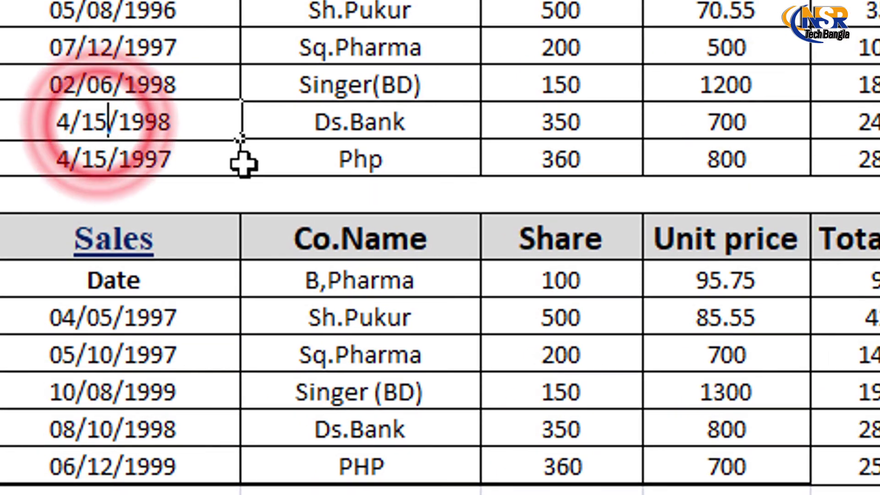
key("BackSpace")
key("BackSpace")
type("07")
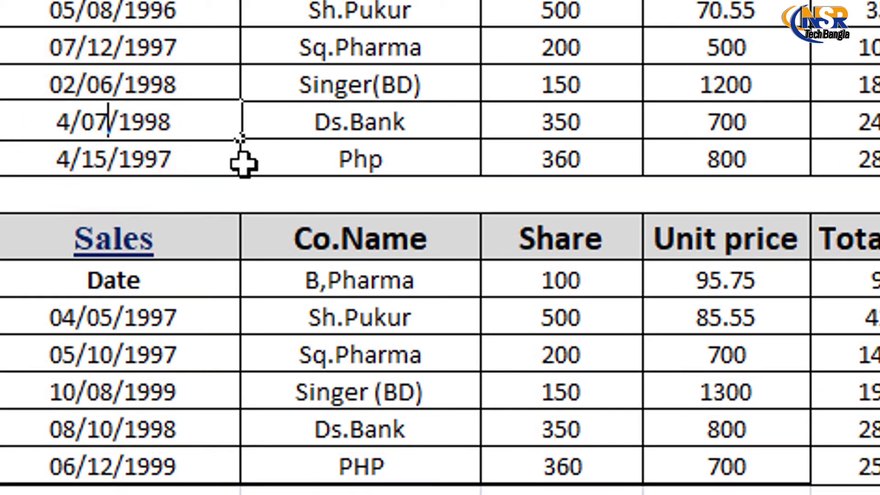
double_click(103, 159)
key("BackSpace")
key("BackSpace")
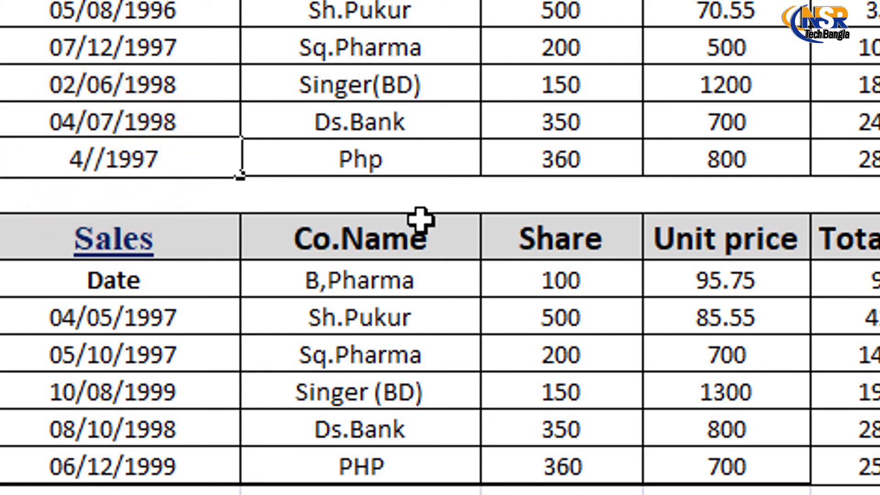
type("08")
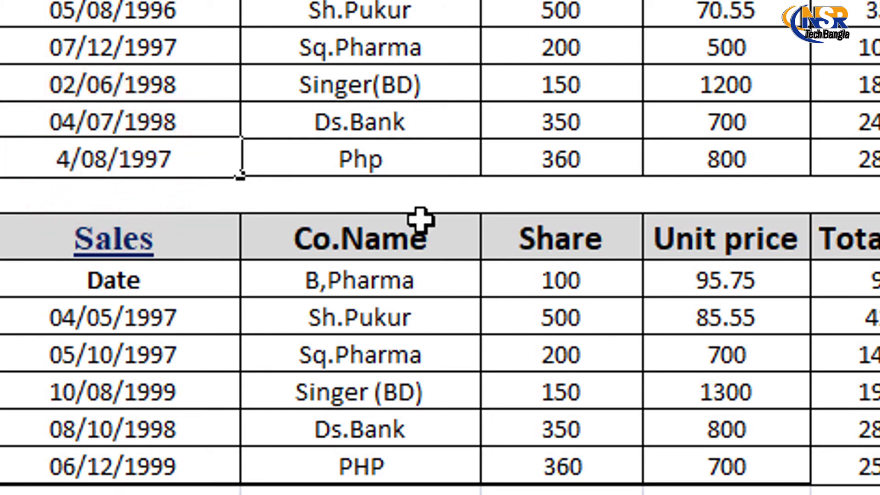
key("Return")
left_click(208, 317)
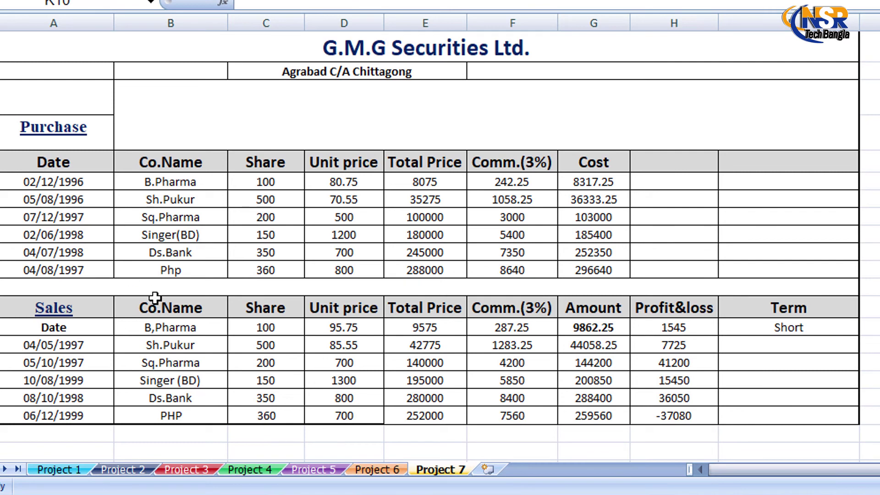
Refill the I14 Term formula down to I19, giving Short, Logn, Logn, Short, Logn, Short
key("Left")
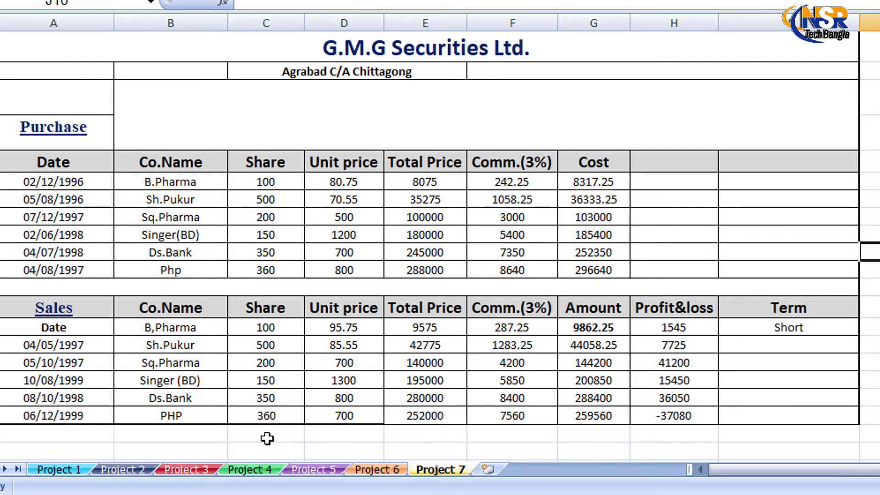
left_click(778, 337)
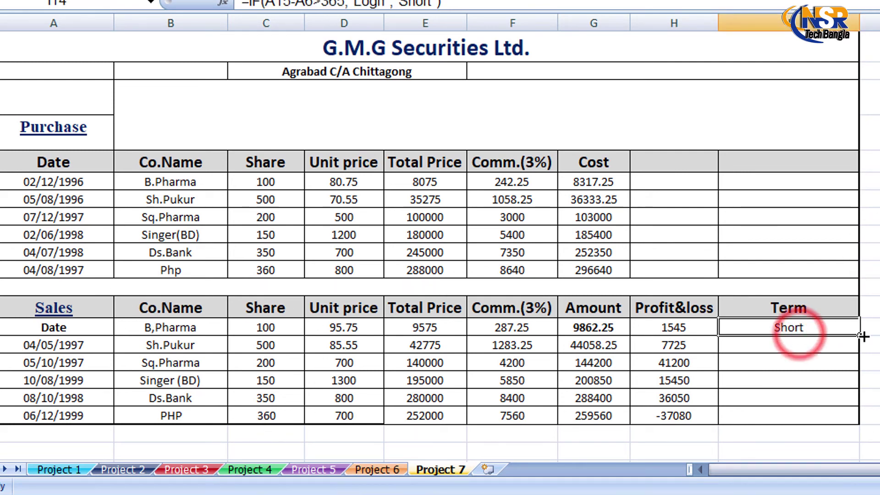
mouse_move(858, 335)
left_mouse_down()
mouse_move(863, 419)
mouse_move(805, 341)
left_mouse_up()
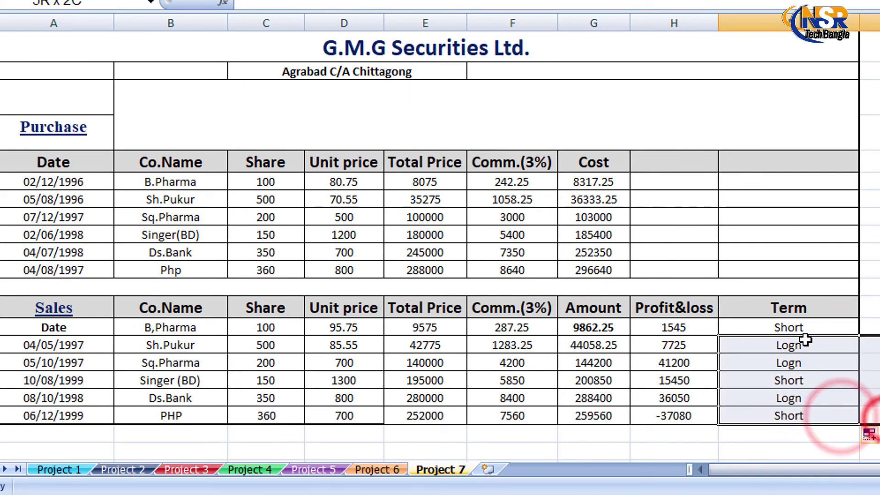
key("Delete")
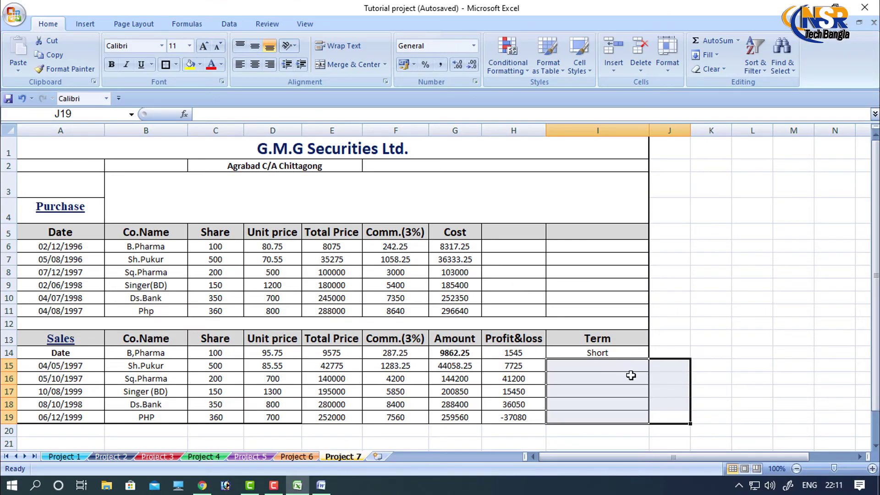
left_click(723, 372)
left_click(608, 357)
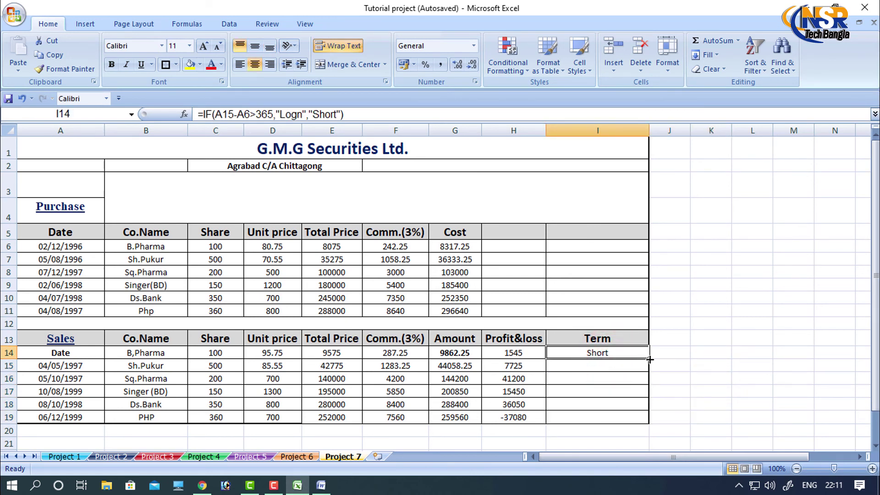
left_click_drag(649, 359, 650, 422)
left_click(753, 351)
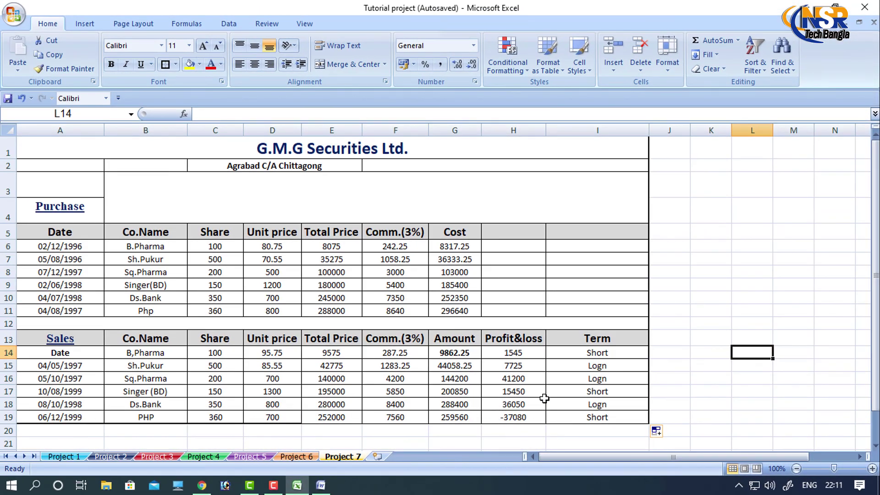
key("Up")
key("Up")
key("Up")
left_click(710, 272)
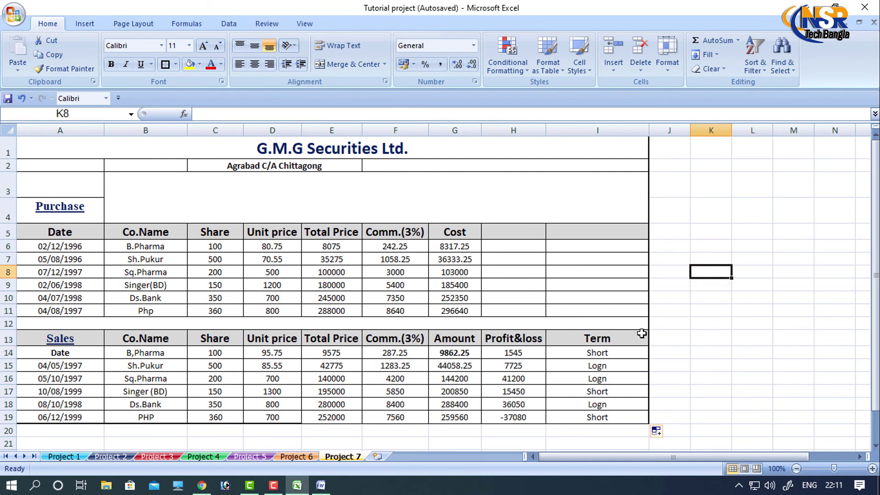
left_click(525, 359)
left_click(619, 283)
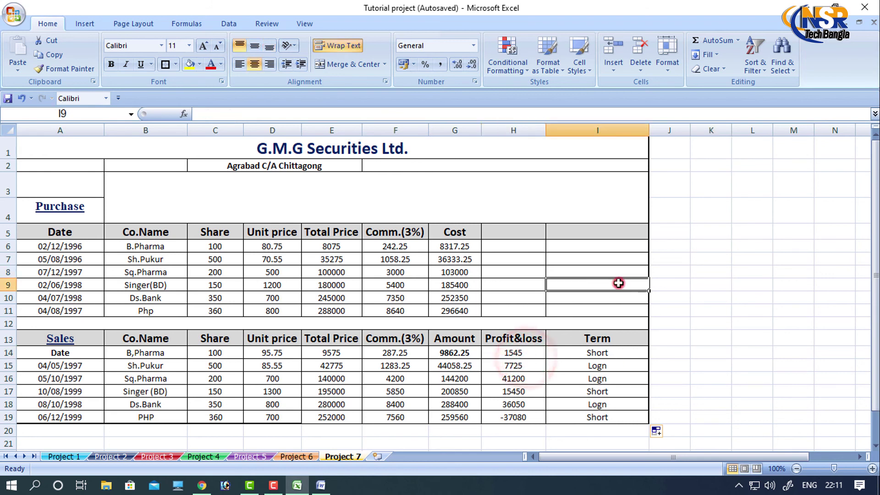
left_click(540, 270)
left_click(752, 365)
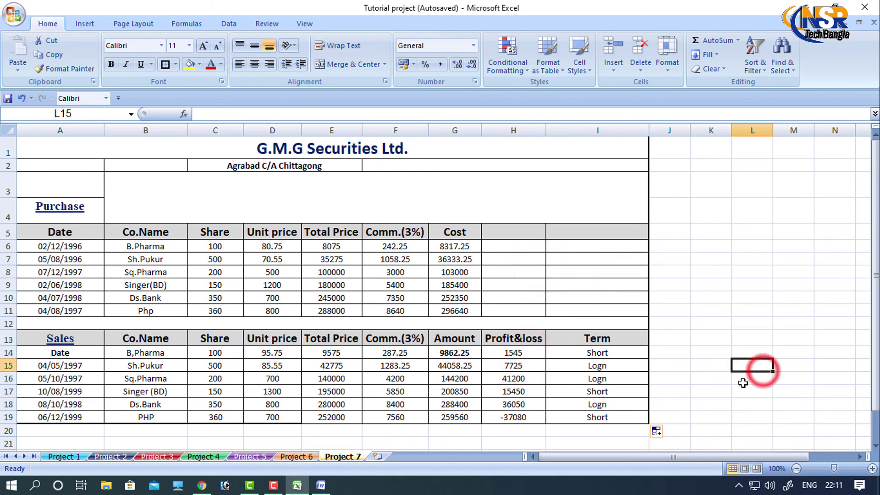
left_click(700, 310)
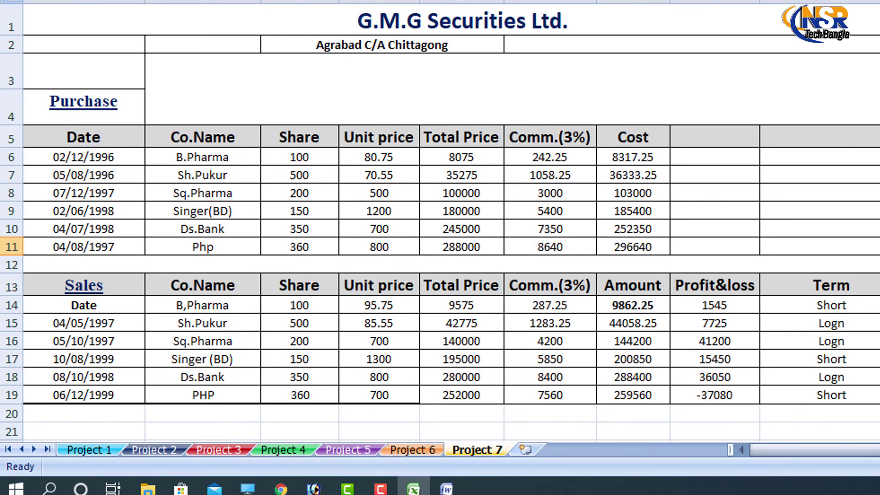
key("Up")
key("Up")
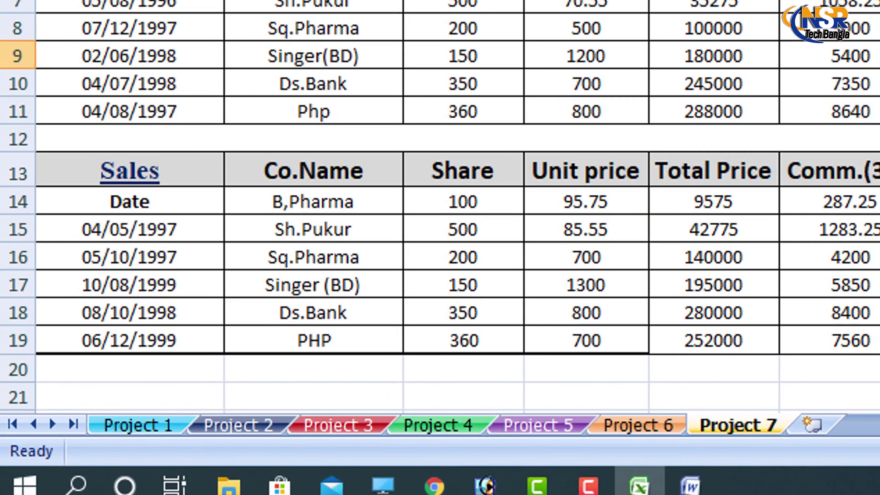
left_click(735, 427)
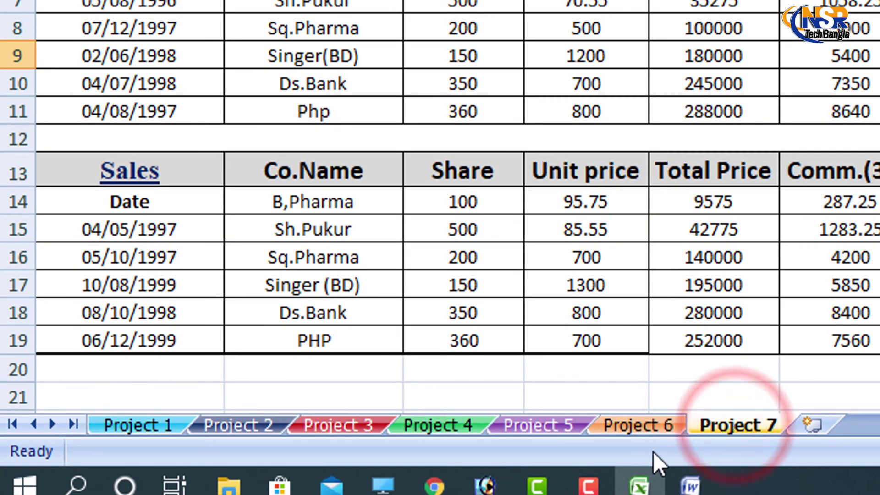
left_click(634, 410)
left_click(530, 428)
left_click(433, 426)
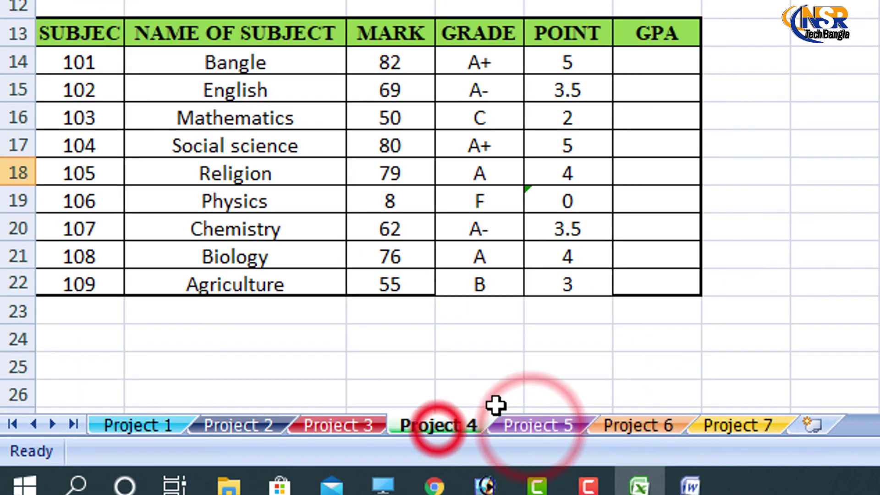
left_click(725, 426)
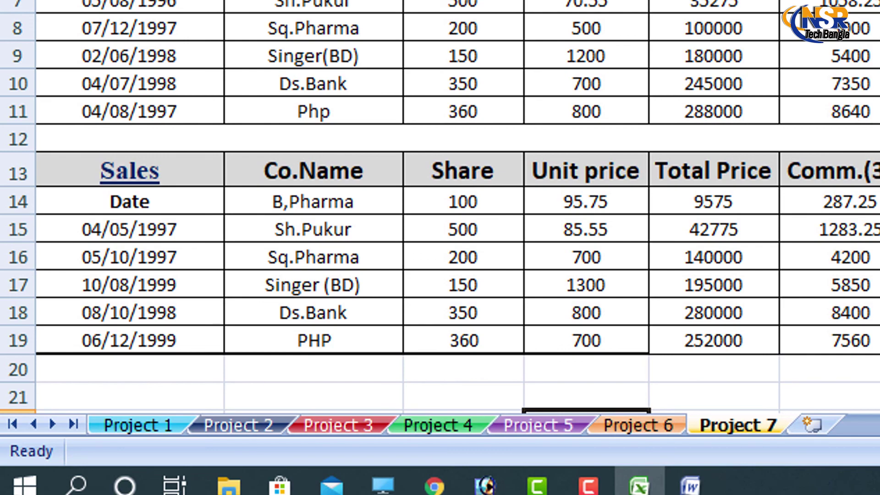
left_click(878, 28)
left_click(878, 111)
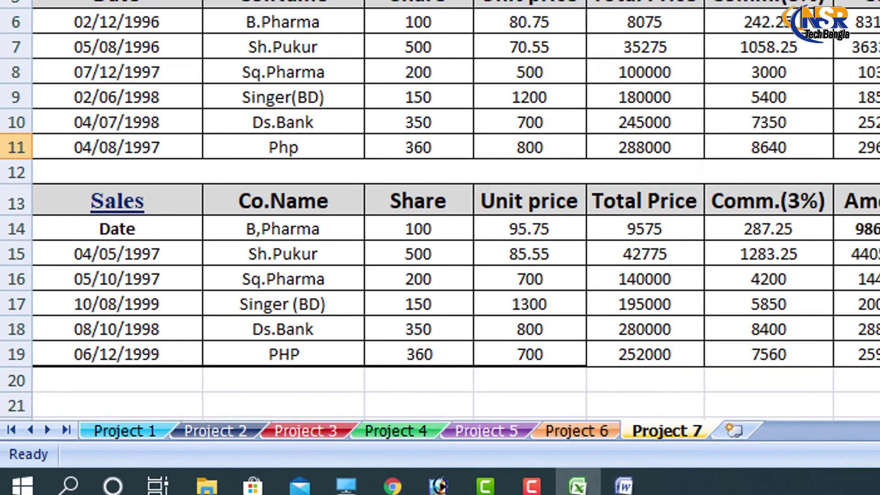